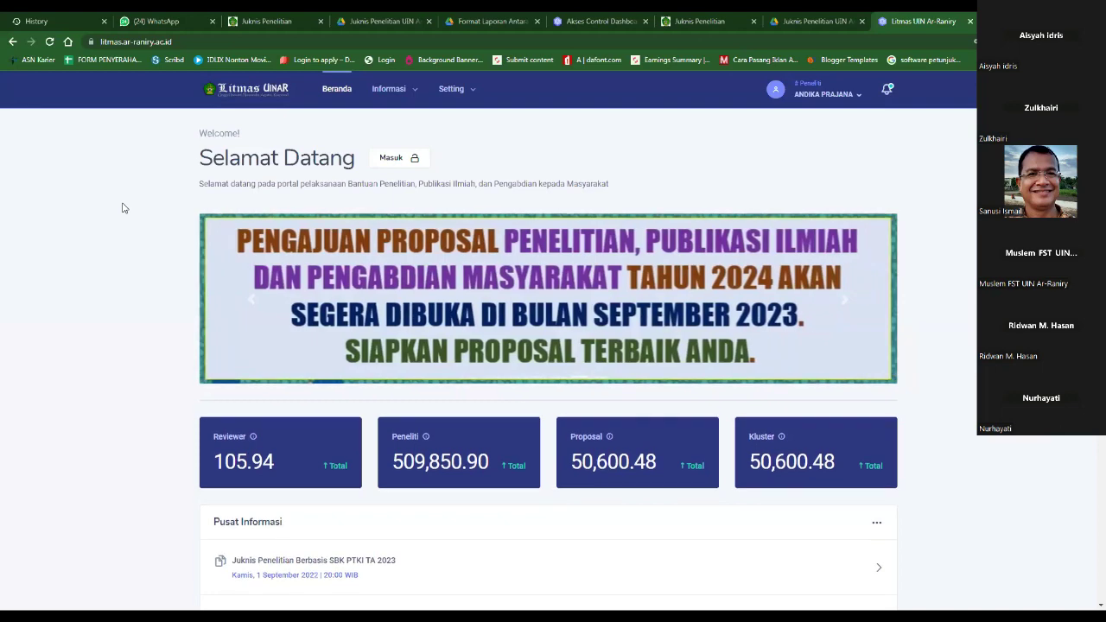
Switch to the Juknis Penelitian page and review its introduction and the list of downloadable guidelines
left_click(383, 102)
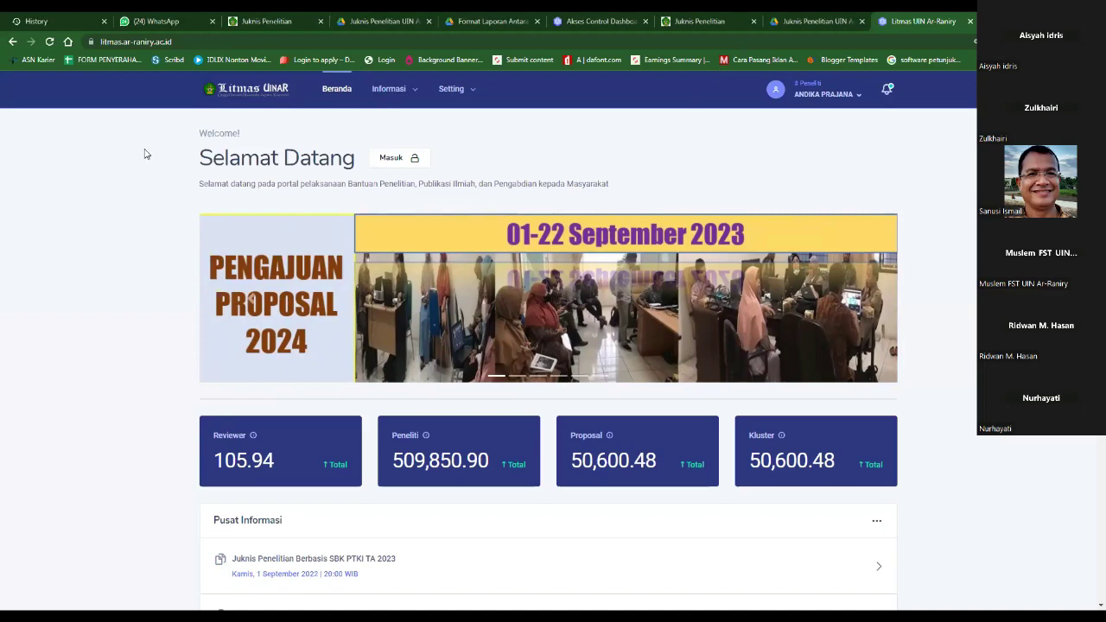
left_click(697, 16)
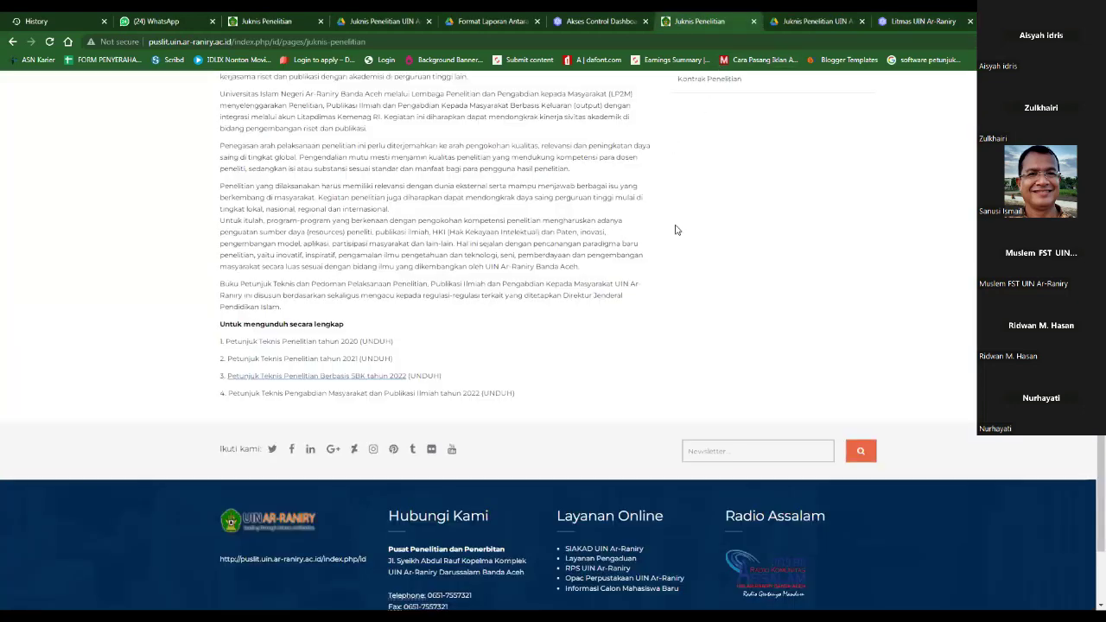
scroll(677, 230, "up", 2)
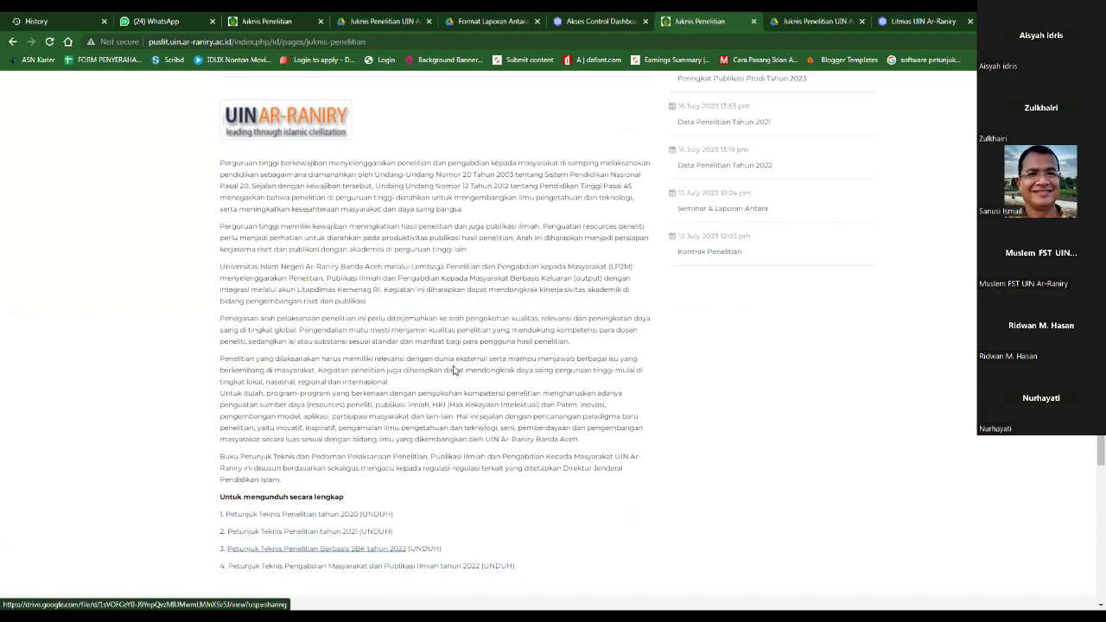
scroll(402, 390, "up", 2)
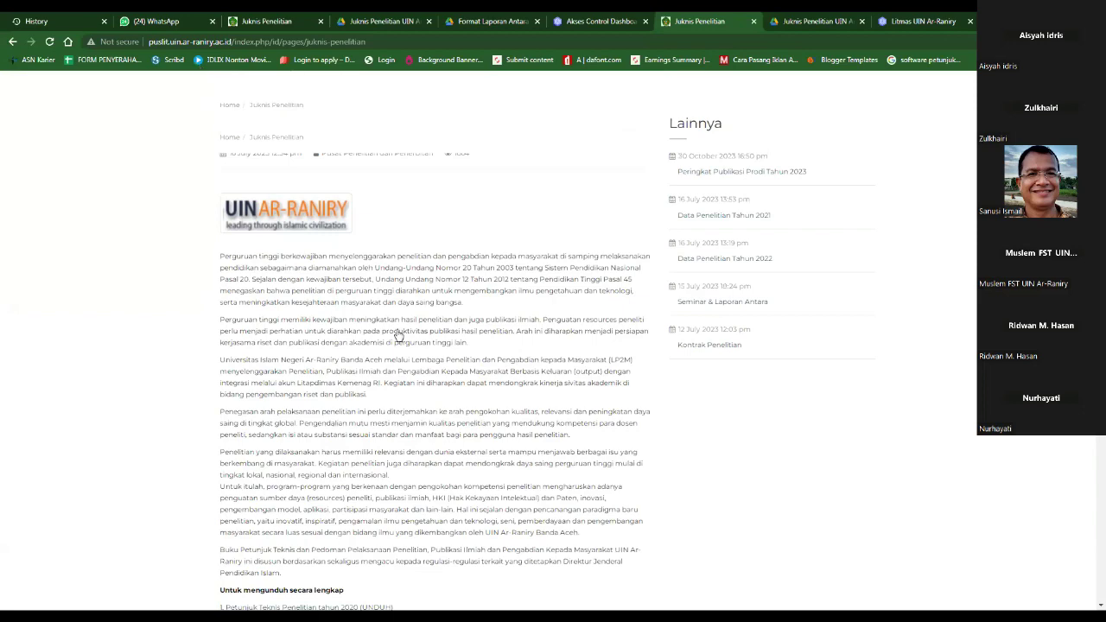
scroll(398, 335, "up", 2)
scroll(394, 346, "down", 10)
scroll(315, 70, "up", 10)
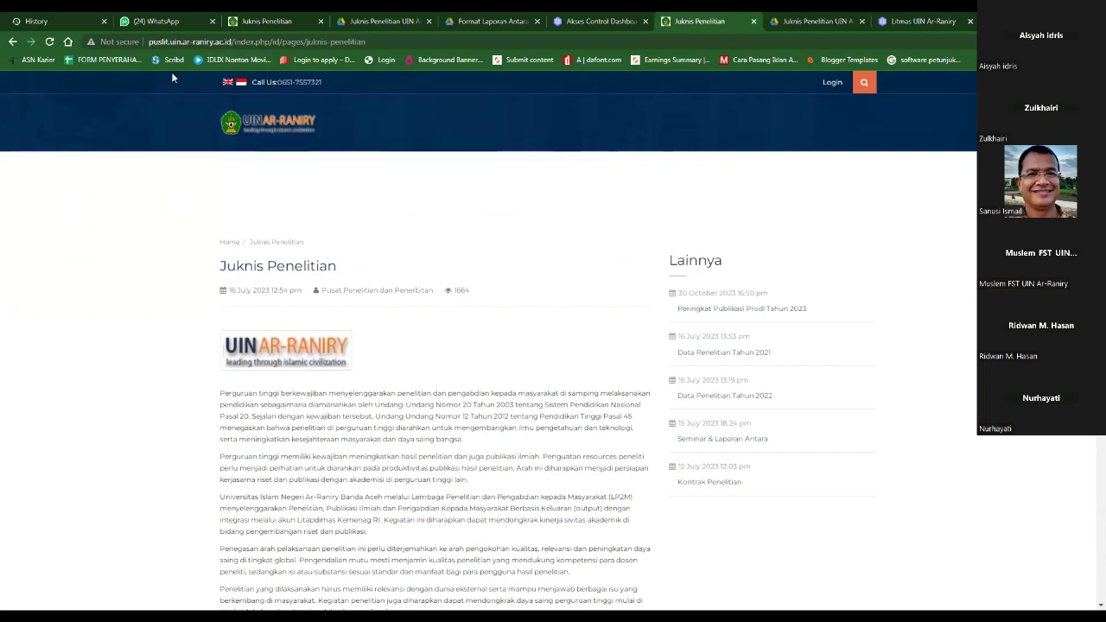
From the research centre's home page, open the Juknis Penelitian, Pengabdian & Publikasi Ilmiah page and its 2022 SBK-based research guideline
left_click(728, 171)
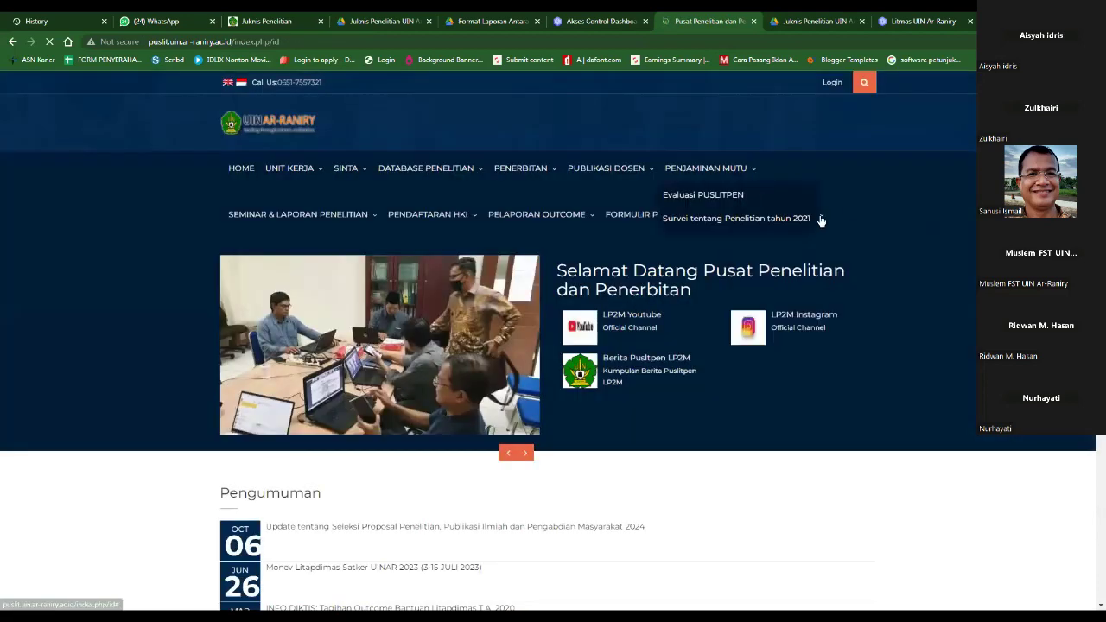
mouse_move(814, 220)
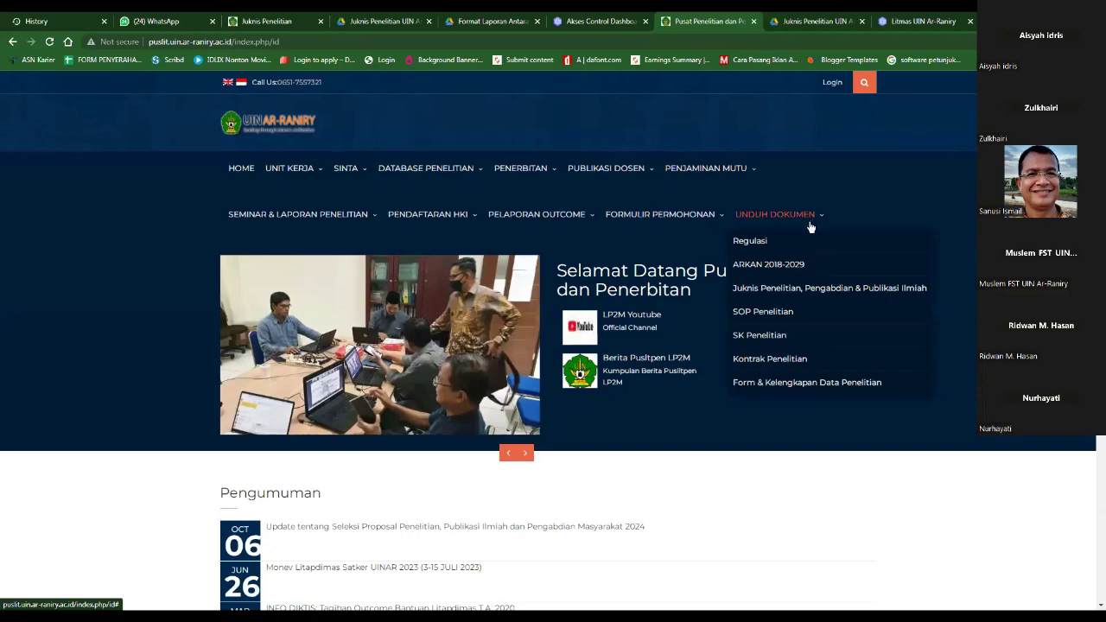
left_click(802, 292)
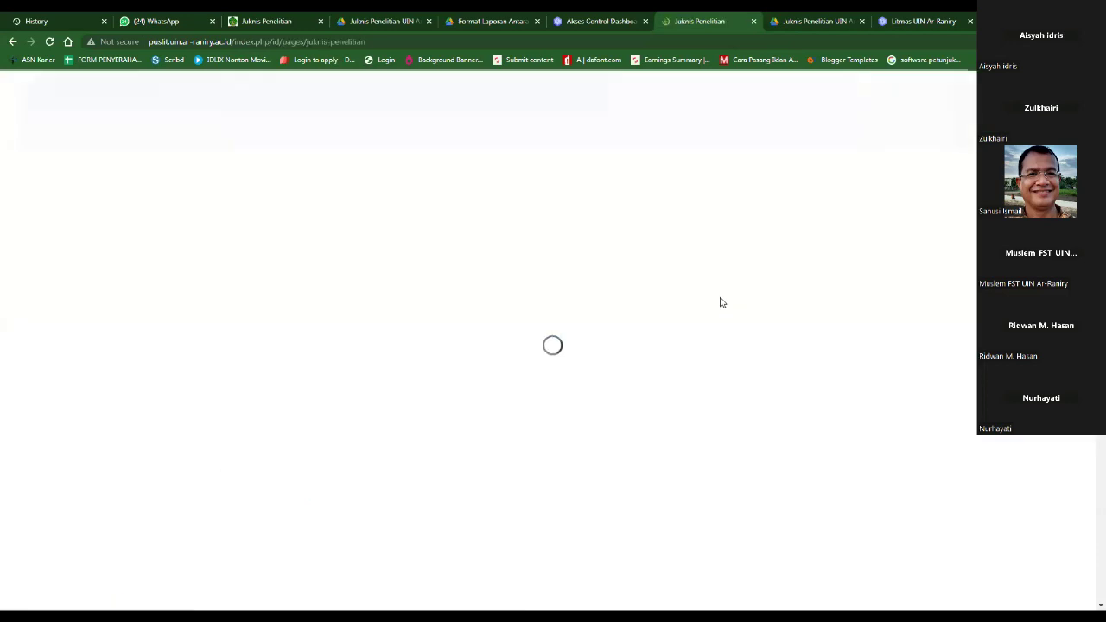
scroll(486, 279, "down", 5)
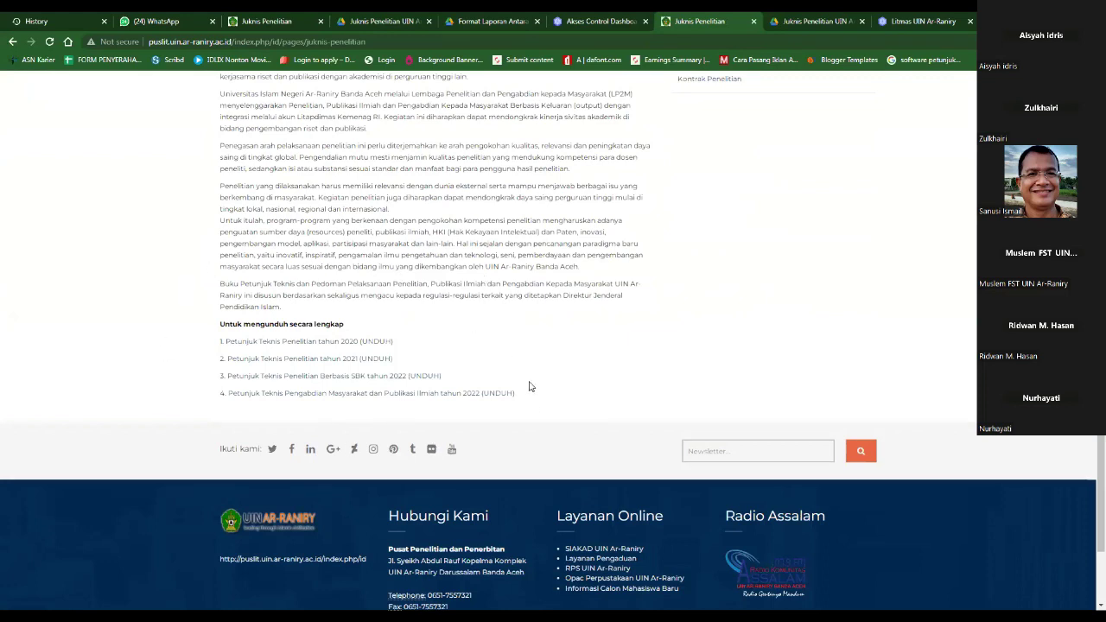
left_click(393, 381)
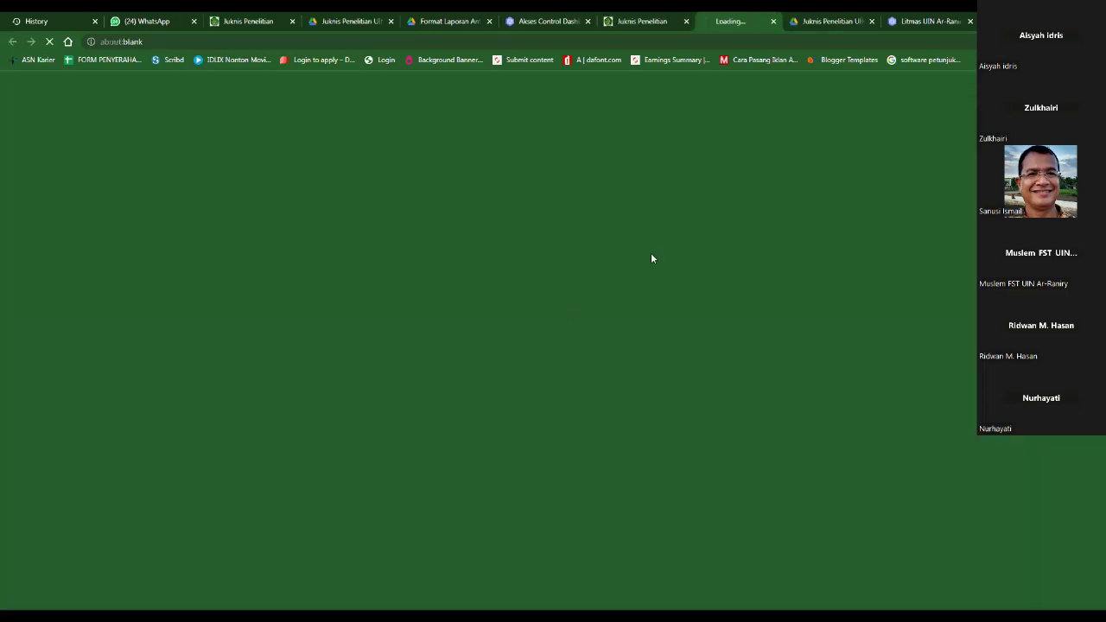
Examine the proposal cover format in Lampiran 1 of the already open Juknis Penelitian UIN Ar-Raniry TA 2022 PDF
left_click(820, 19)
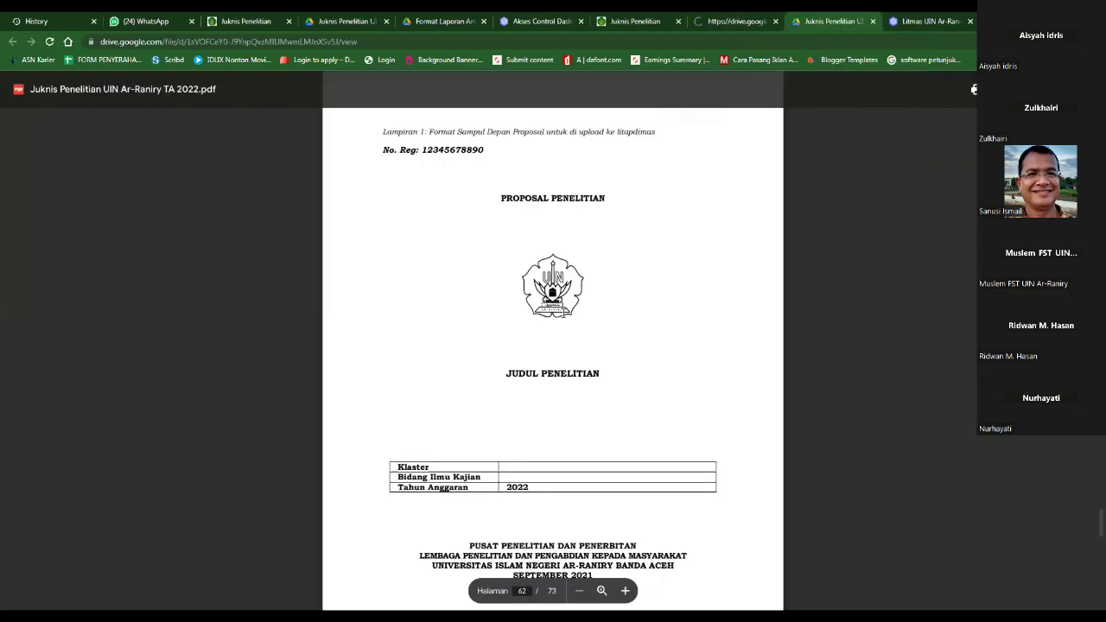
scroll(563, 278, "up", 5)
scroll(562, 285, "down", 6)
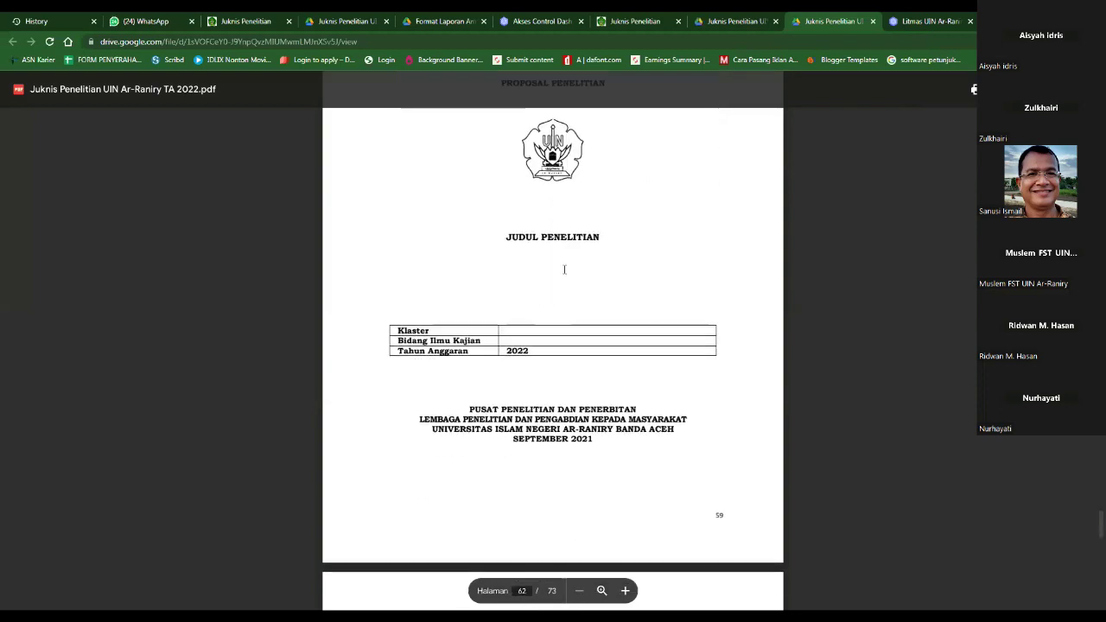
scroll(557, 303, "up", 1)
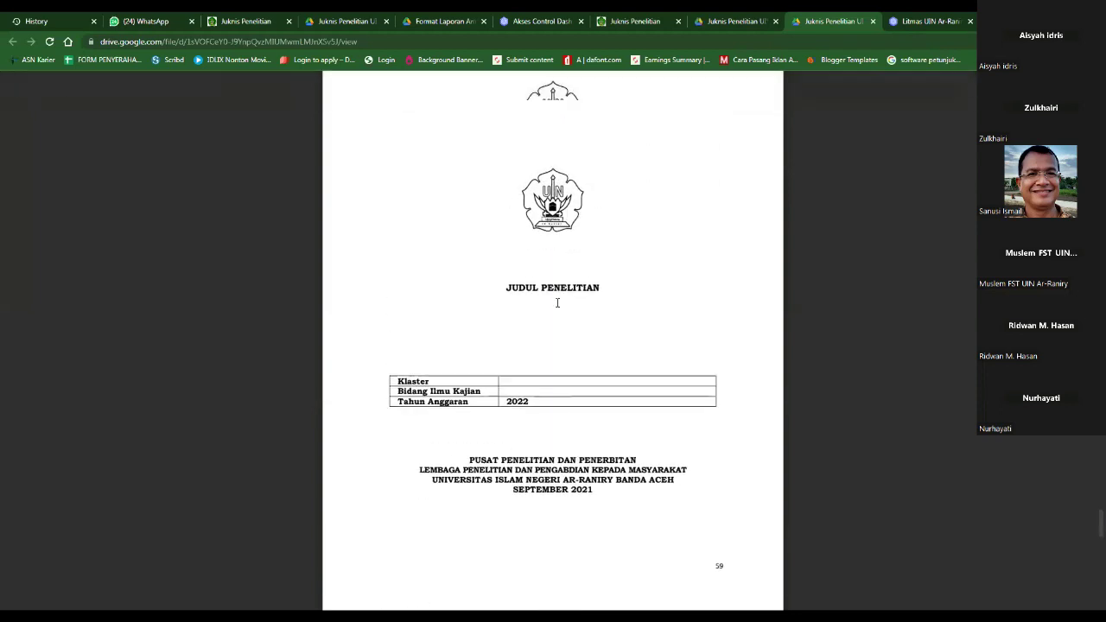
scroll(558, 302, "down", 2)
scroll(557, 302, "up", 1)
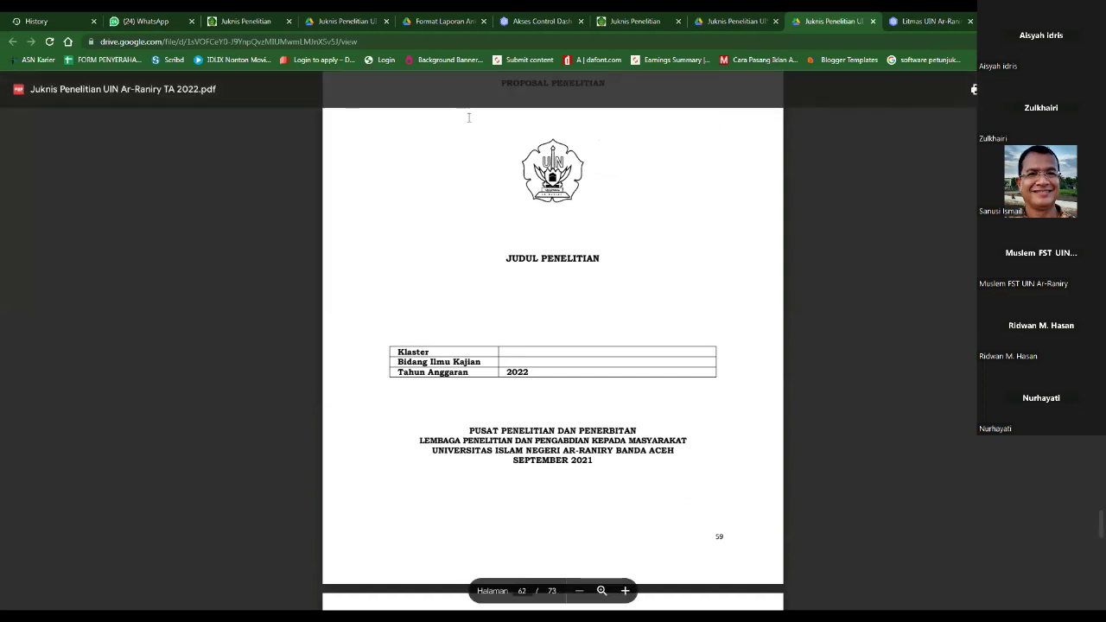
scroll(606, 343, "down", 2)
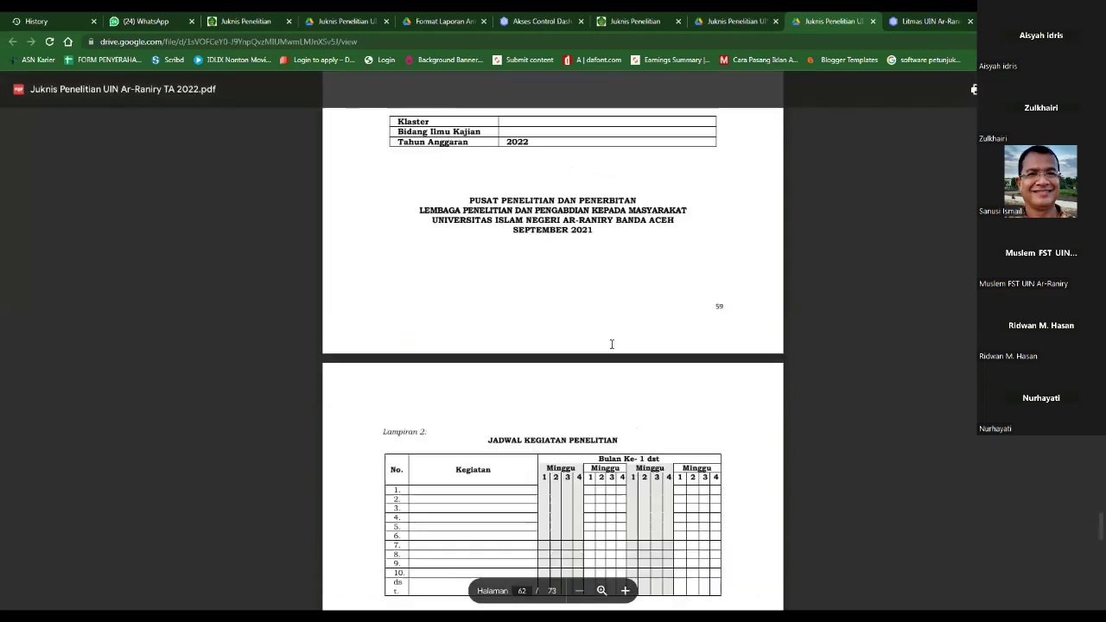
scroll(606, 344, "up", 4)
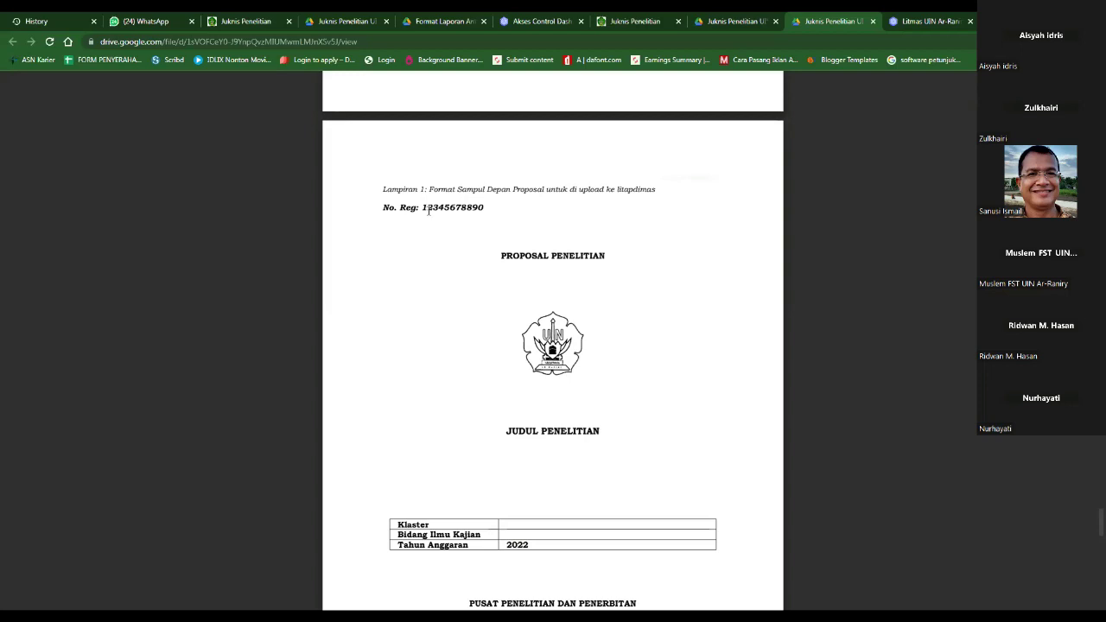
scroll(492, 423, "down", 3)
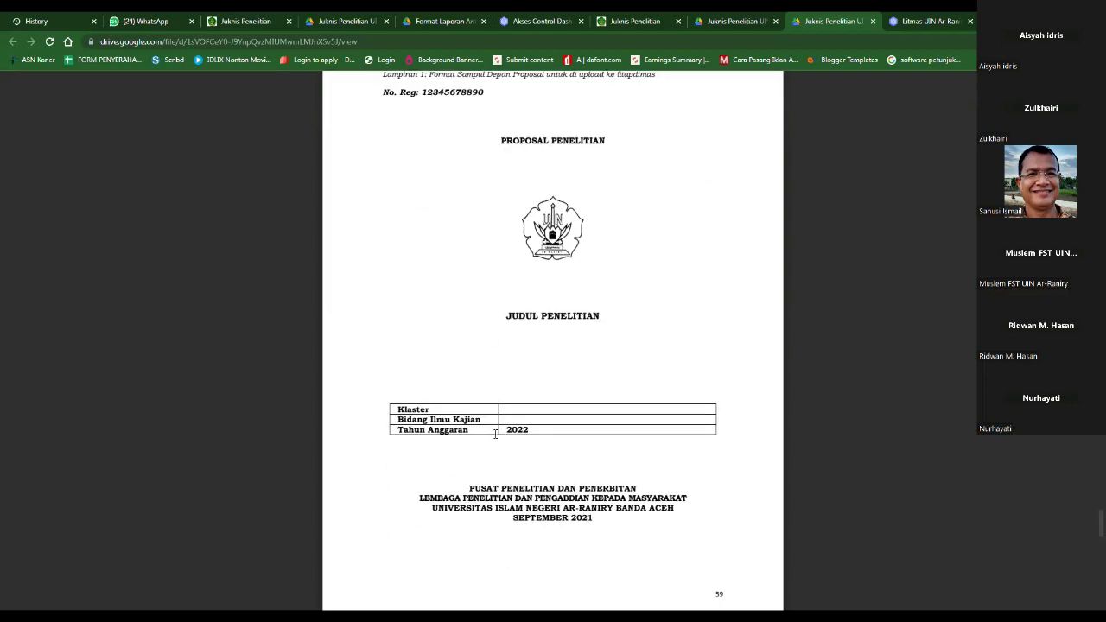
scroll(453, 419, "up", 2)
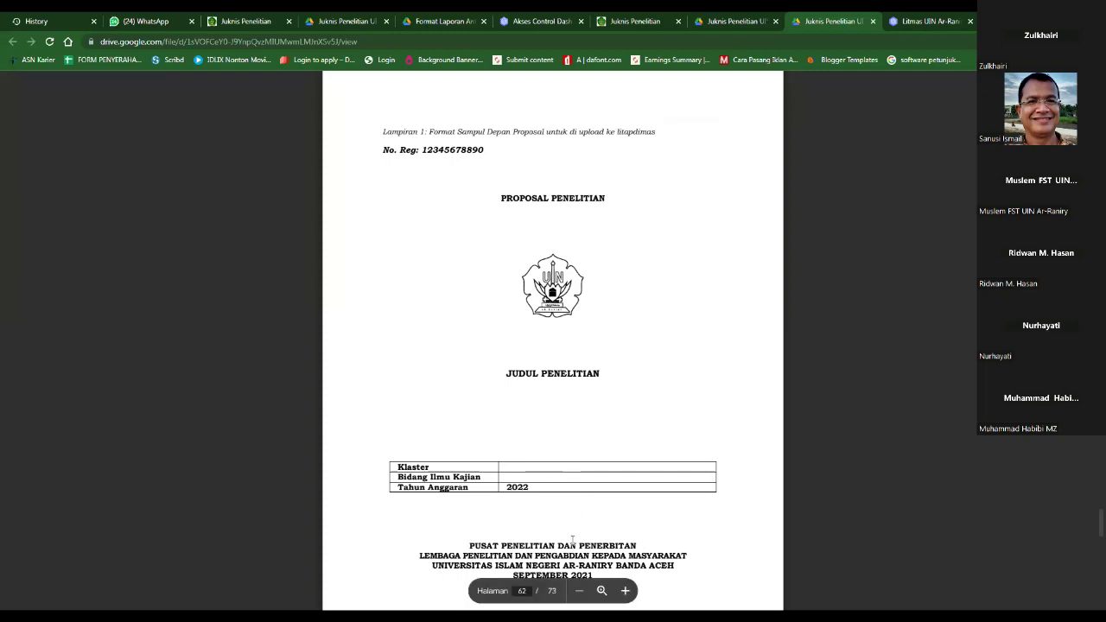
Review the research activity schedule in Lampiran 2 and the budget plan format in Lampiran 3
scroll(597, 451, "down", 4)
scroll(597, 417, "up", 2)
scroll(599, 416, "down", 4)
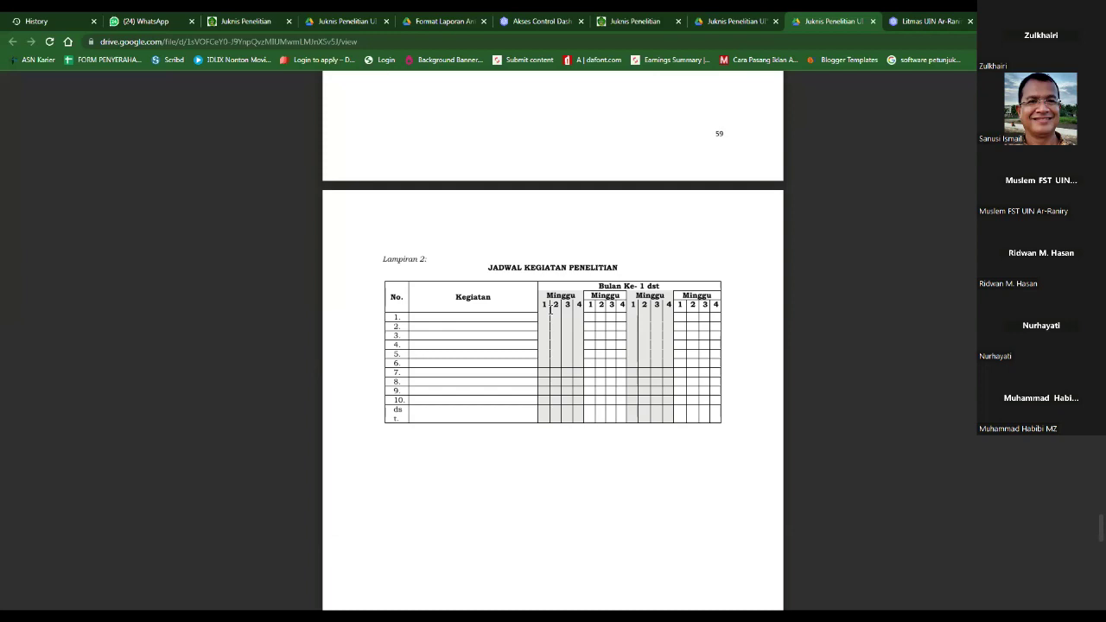
scroll(550, 309, "down", 8)
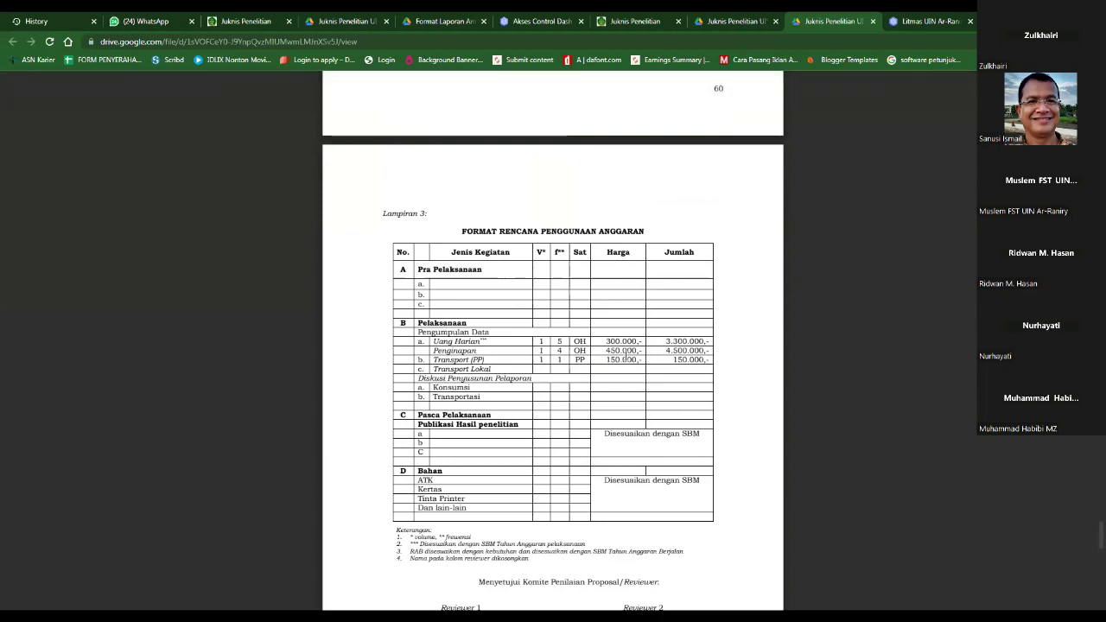
Switch to the Litmas UIN Ar-Raniry portal and open the researcher's proposal submission list
key("ctrl+Tab")
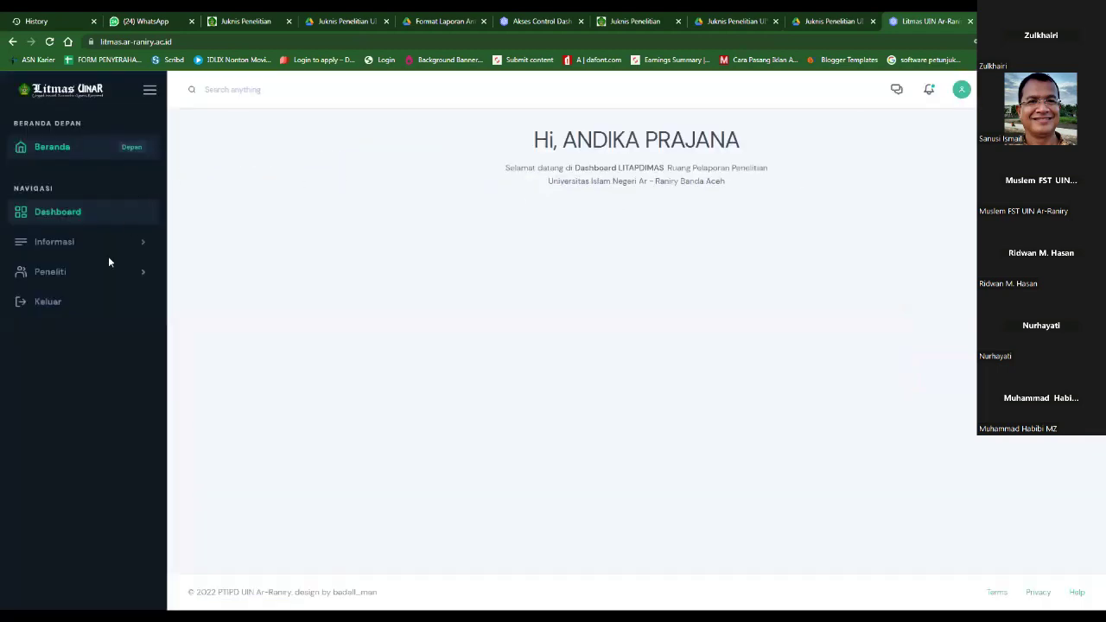
left_click(86, 273)
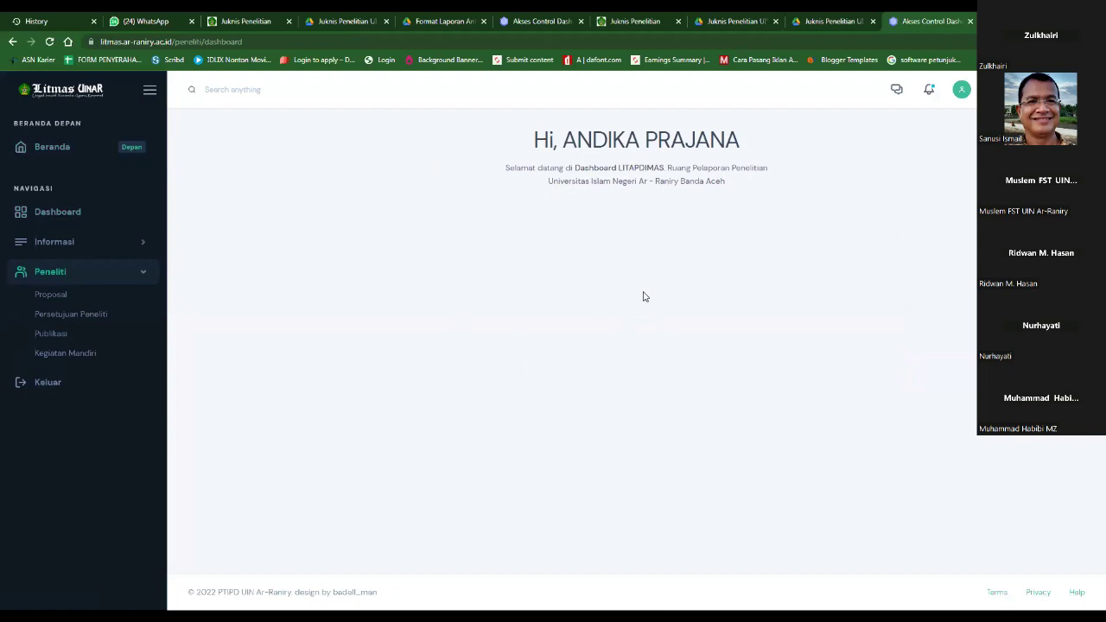
left_click(55, 297)
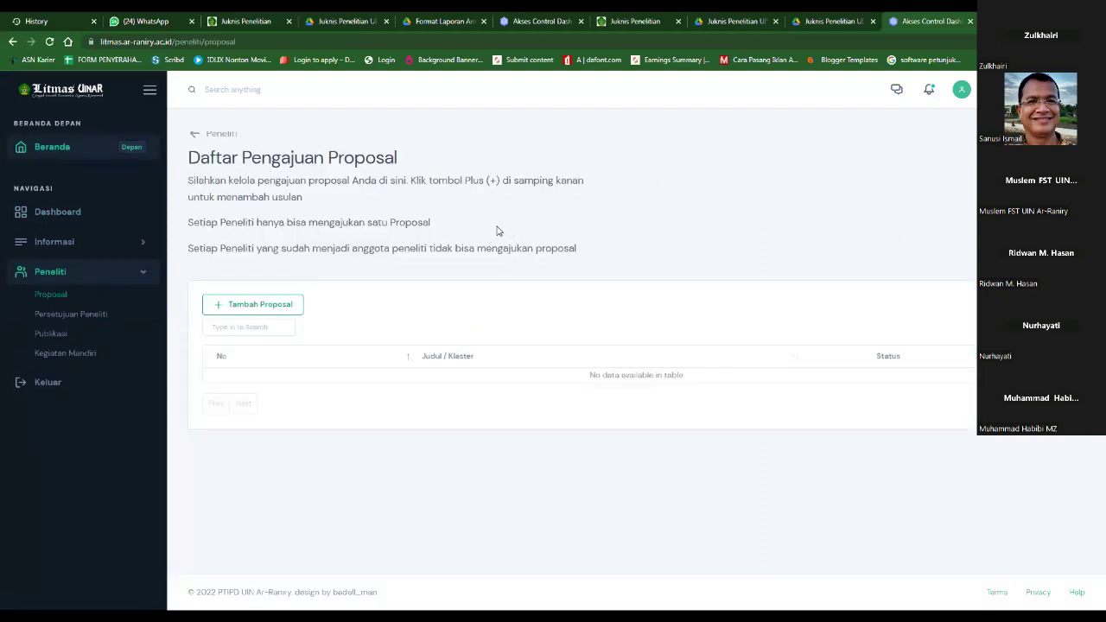
Add a new proposal and enter "Diisi Judul proposal" as its proposed title
left_click(289, 305)
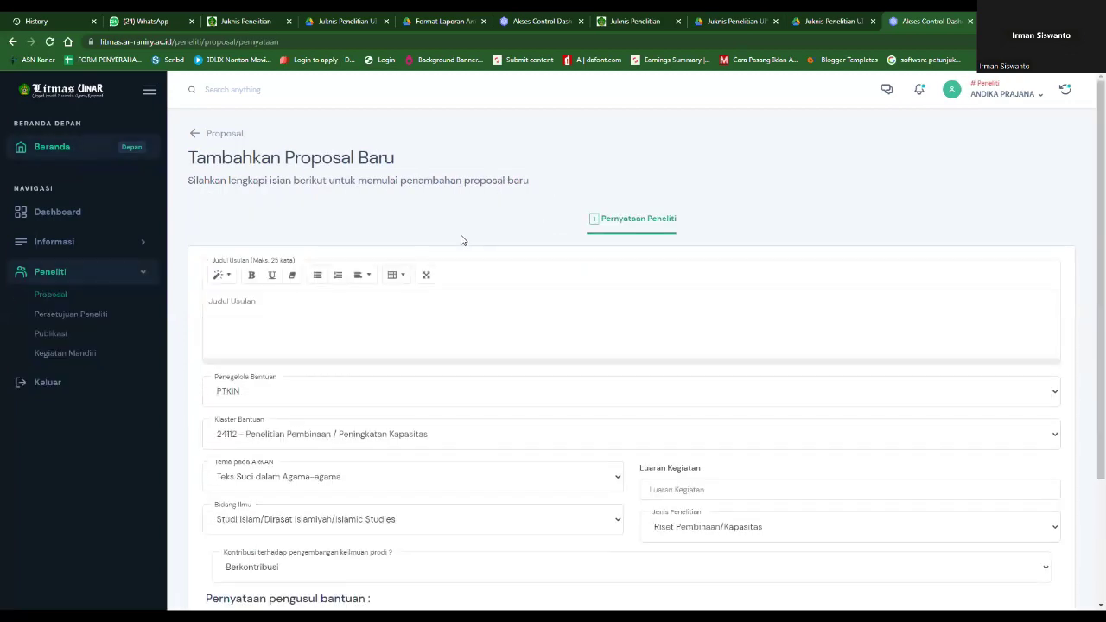
left_click(327, 298)
type("Diisi Judul proposal")
Choose the grant cluster "24112 - Penelitian Pembinaan / Peningkatan Kapasitas" and the ARKAN theme "Teks Suci dalam Agama-agama"
scroll(327, 299, "down", 2)
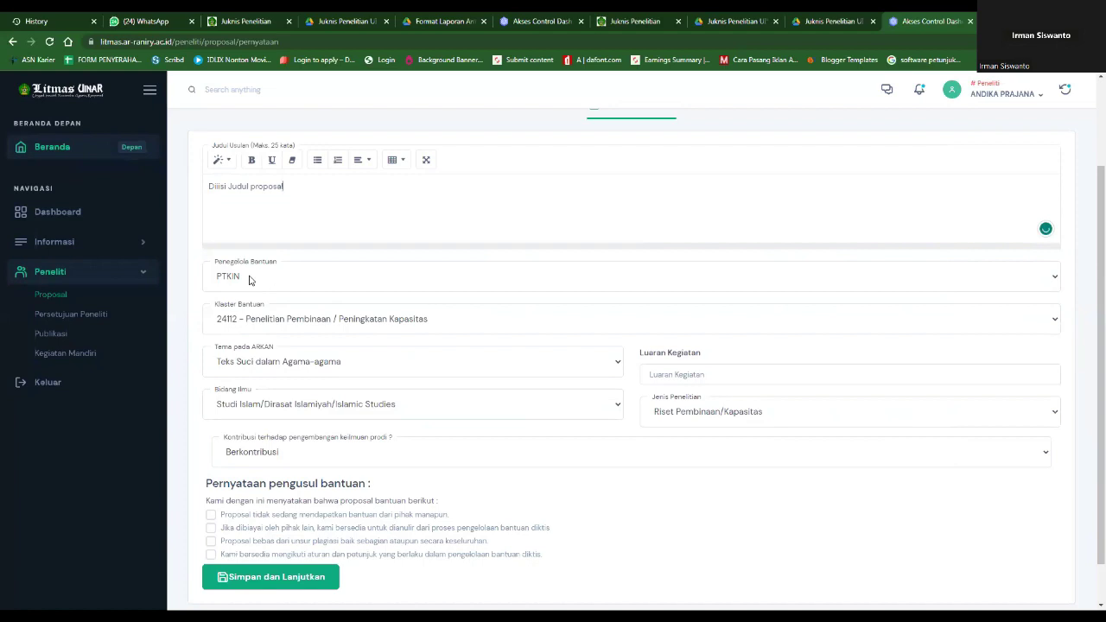
left_click(278, 325)
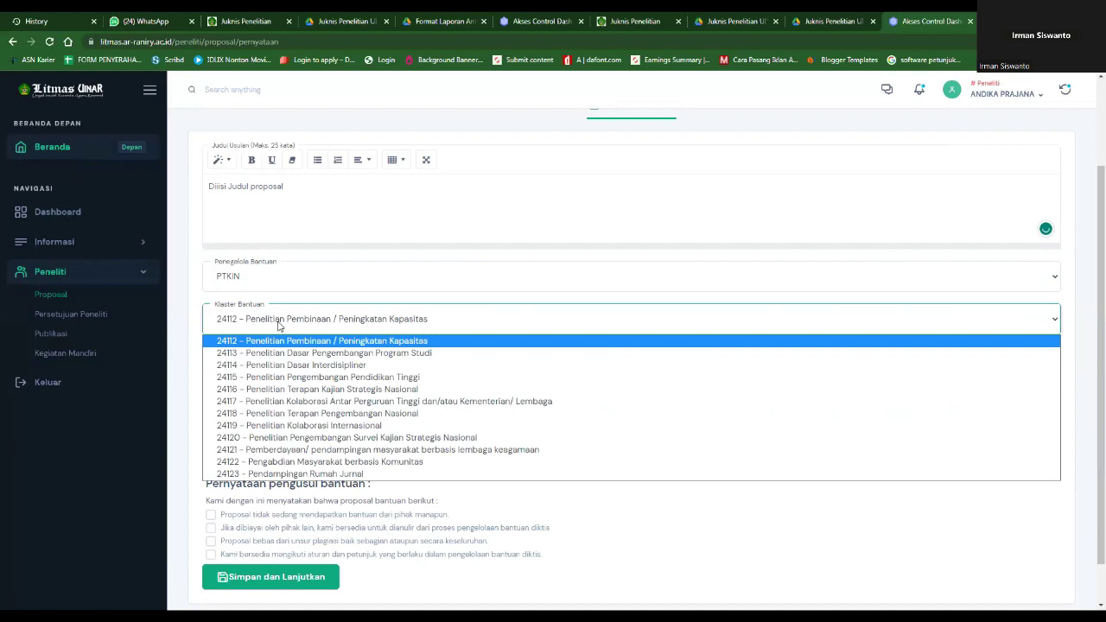
left_click(339, 344)
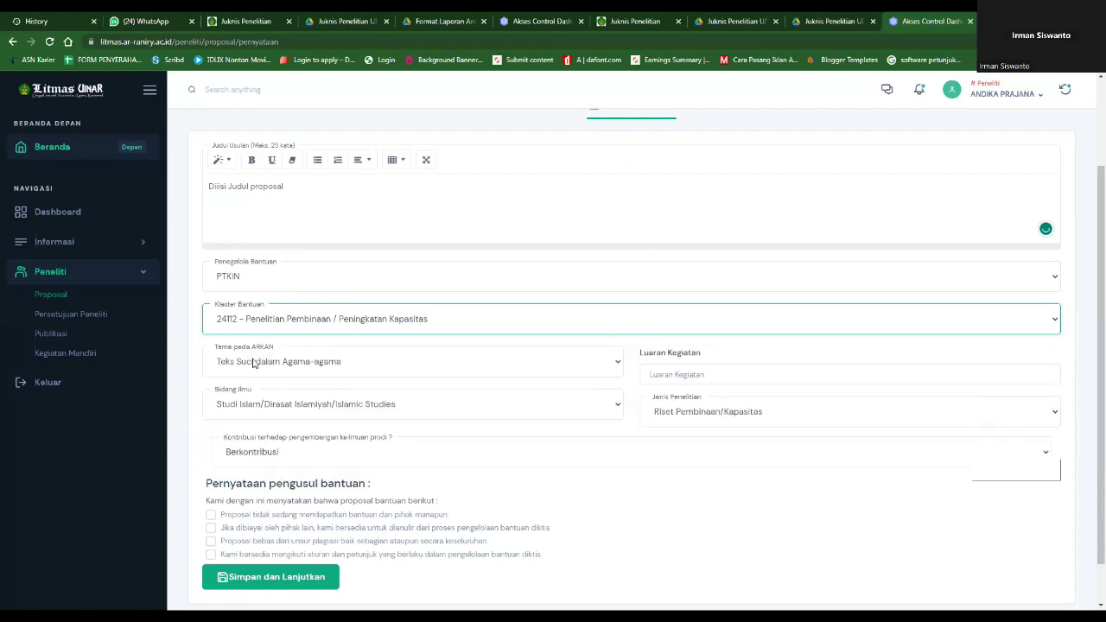
left_click(349, 363)
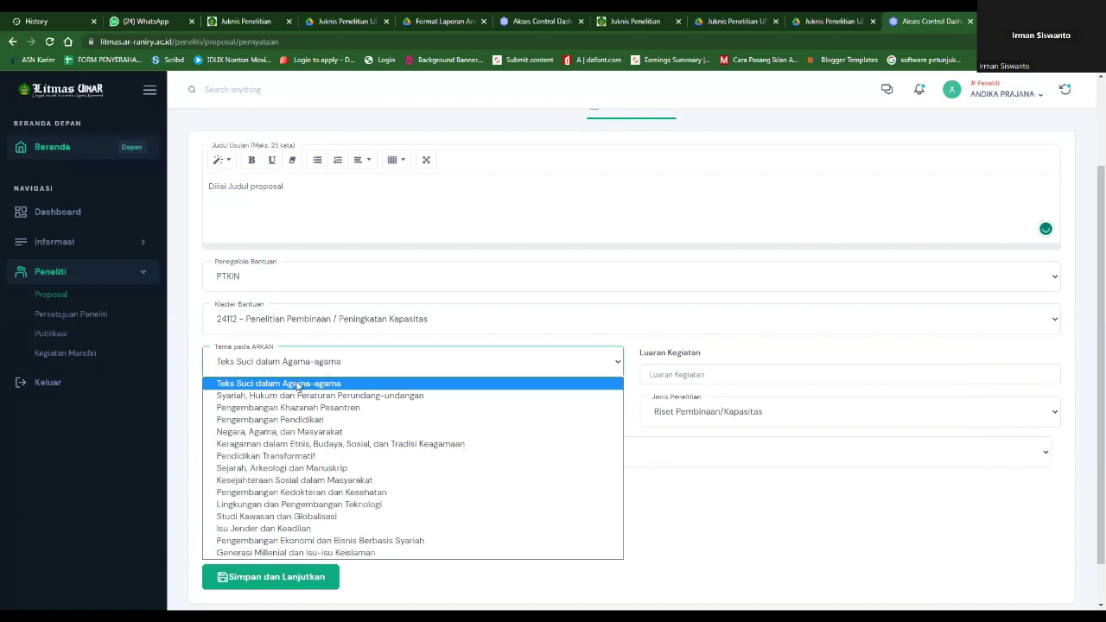
left_click(335, 386)
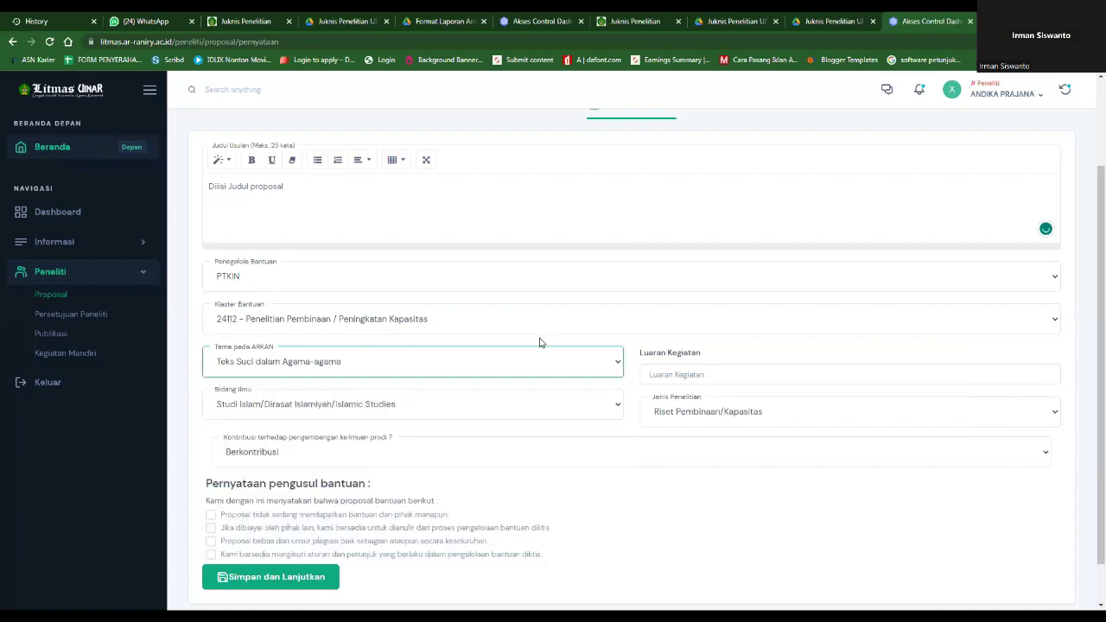
Select HKI, Laporan Lengkap and Draf Artikel as the proposal's activity outputs (Luaran Kegiatan)
left_click(706, 375)
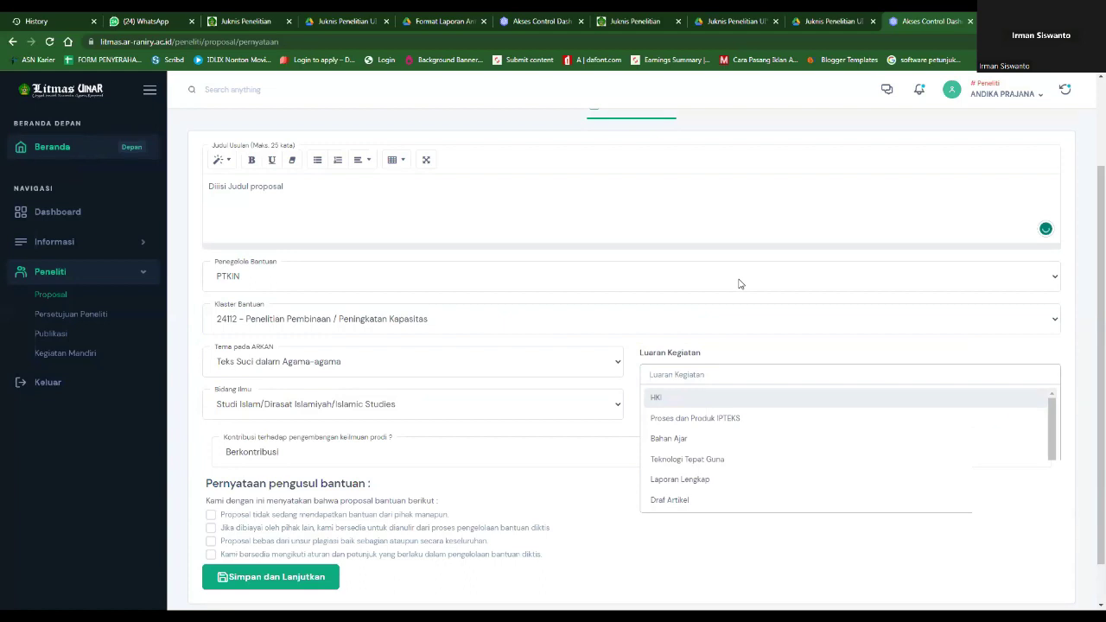
left_click(667, 402)
left_click(696, 378)
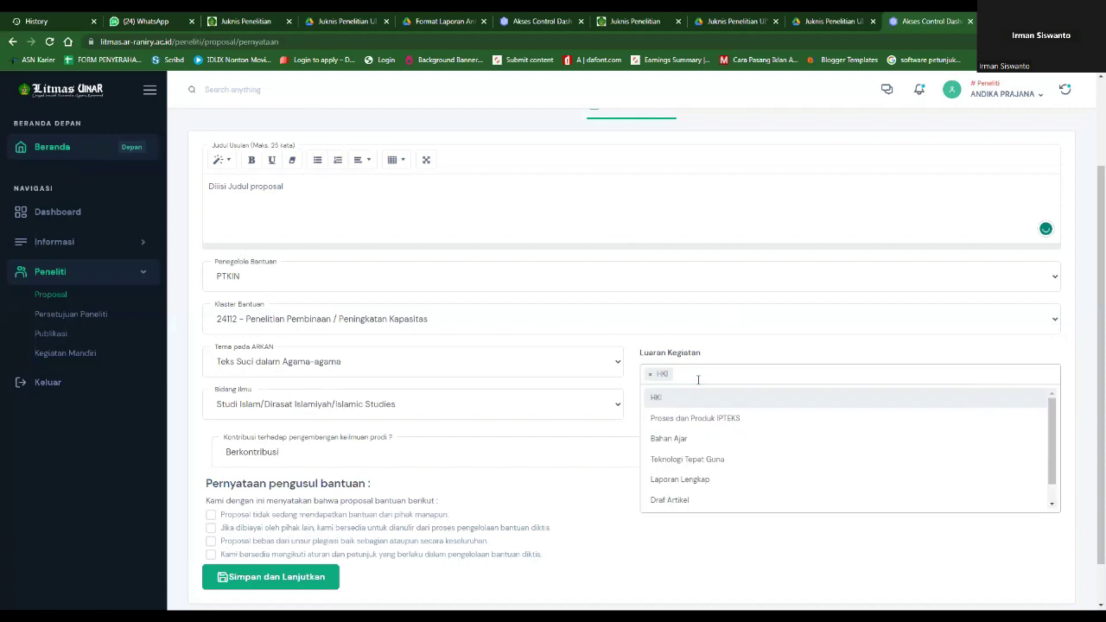
left_click(708, 478)
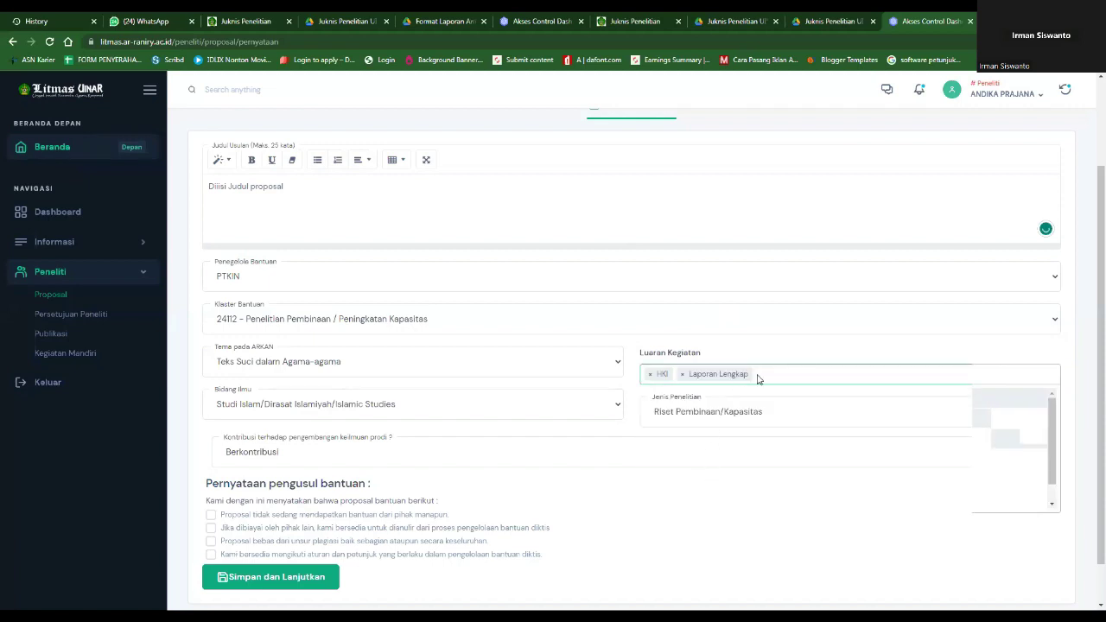
left_click(791, 374)
scroll(767, 459, "down", 1)
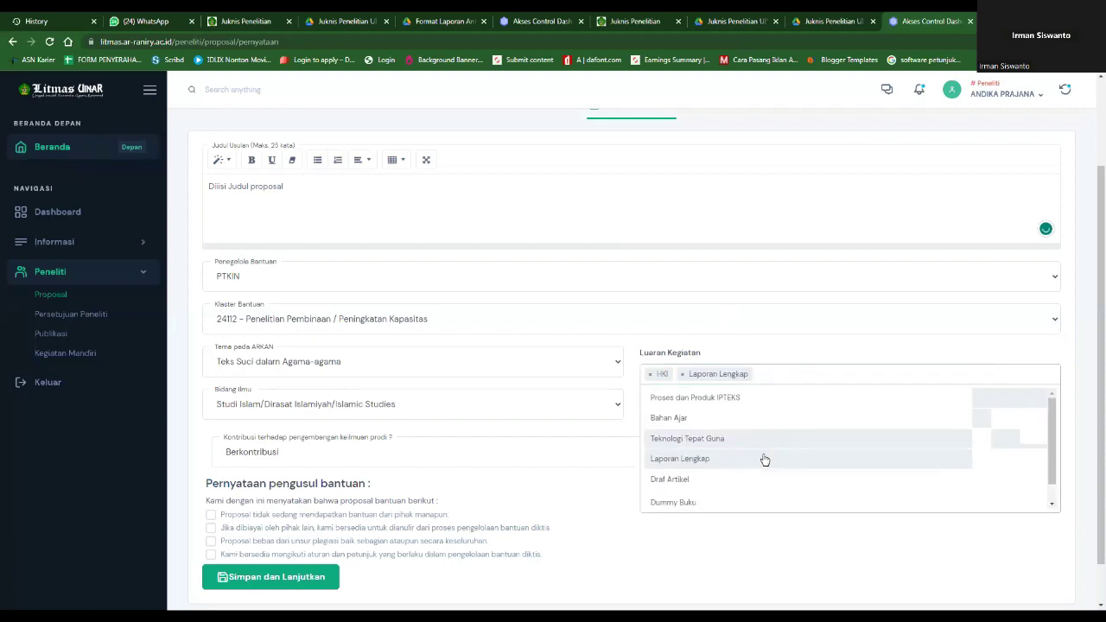
left_click(714, 480)
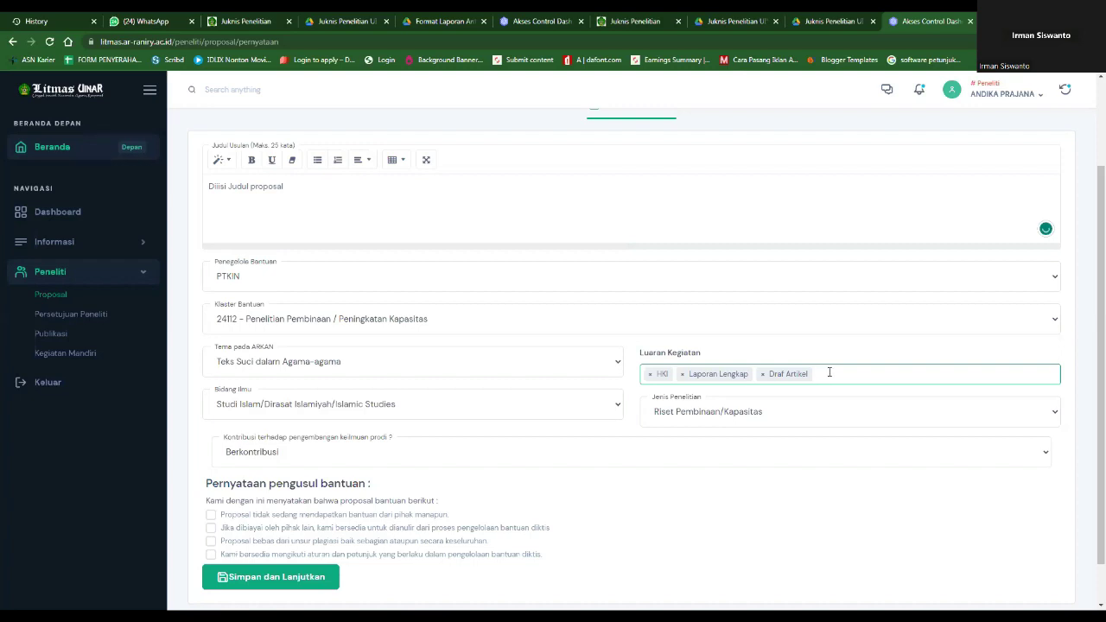
left_click(830, 372)
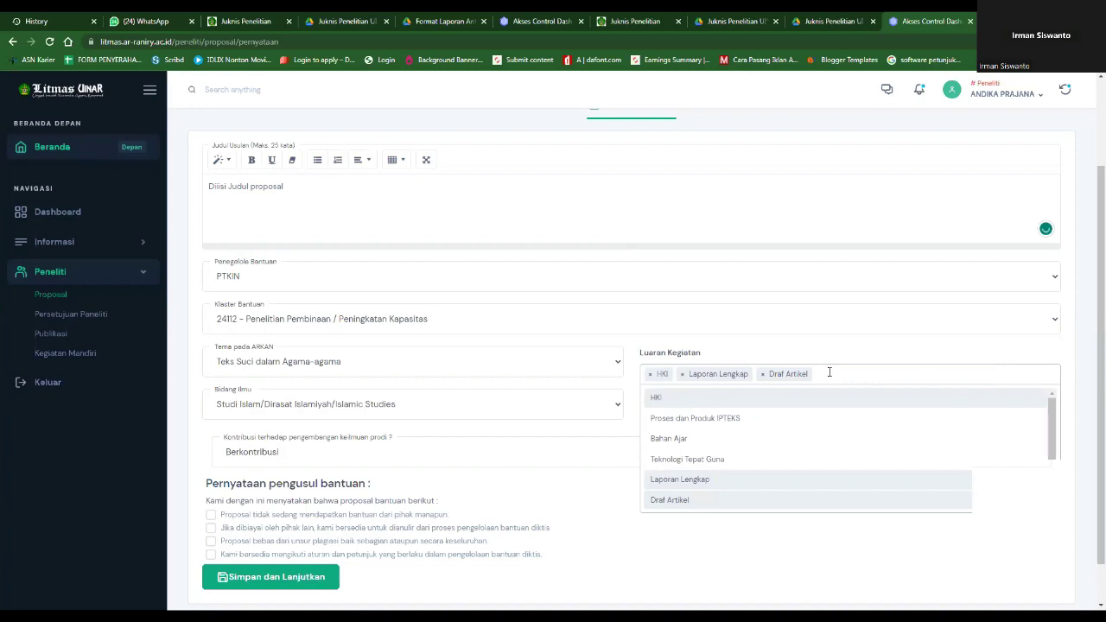
left_click(656, 314)
Choose "Studi Islam/Dirasat Islamiyah/Islamic Studies" as the field of study and "Riset Pembinaan/Kapasitas" as the research type
left_click(648, 266)
left_click(518, 486)
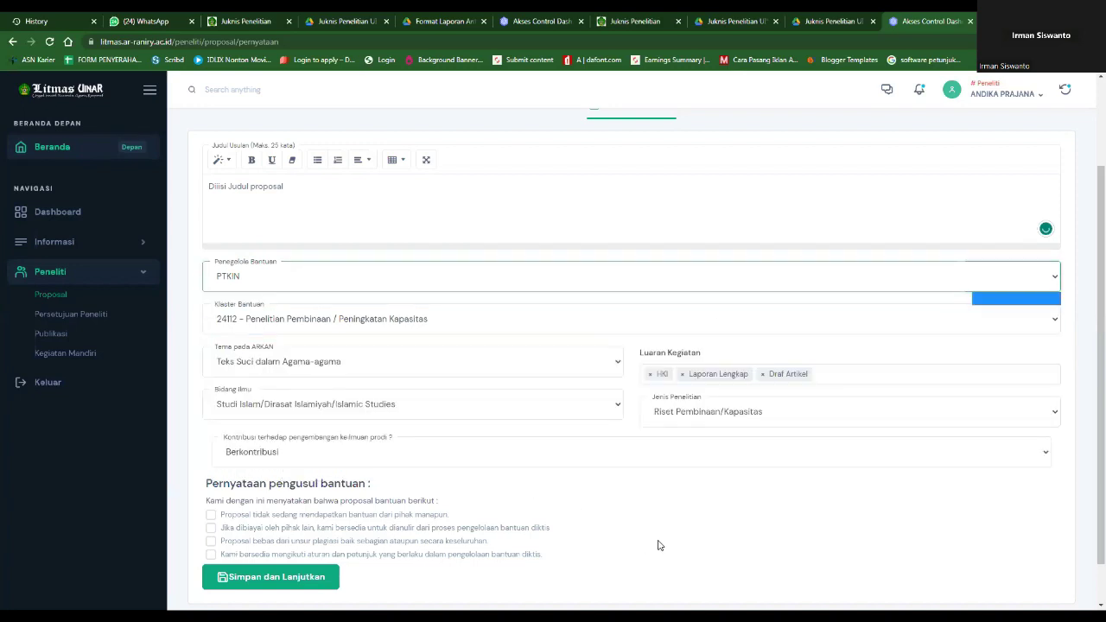
left_click(340, 411)
left_click(330, 424)
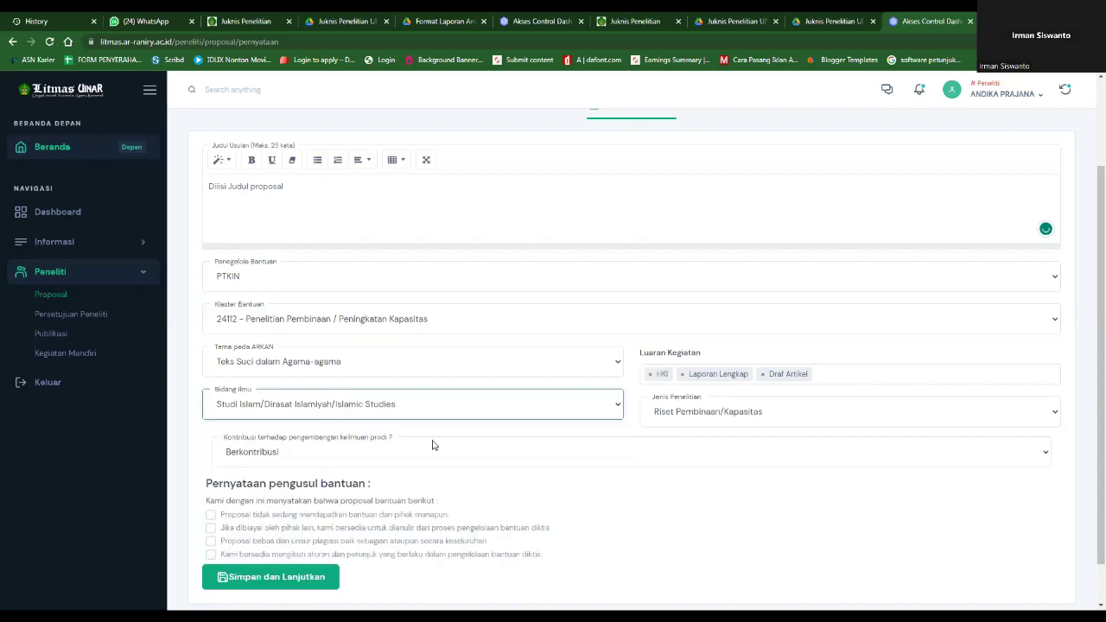
left_click(692, 415)
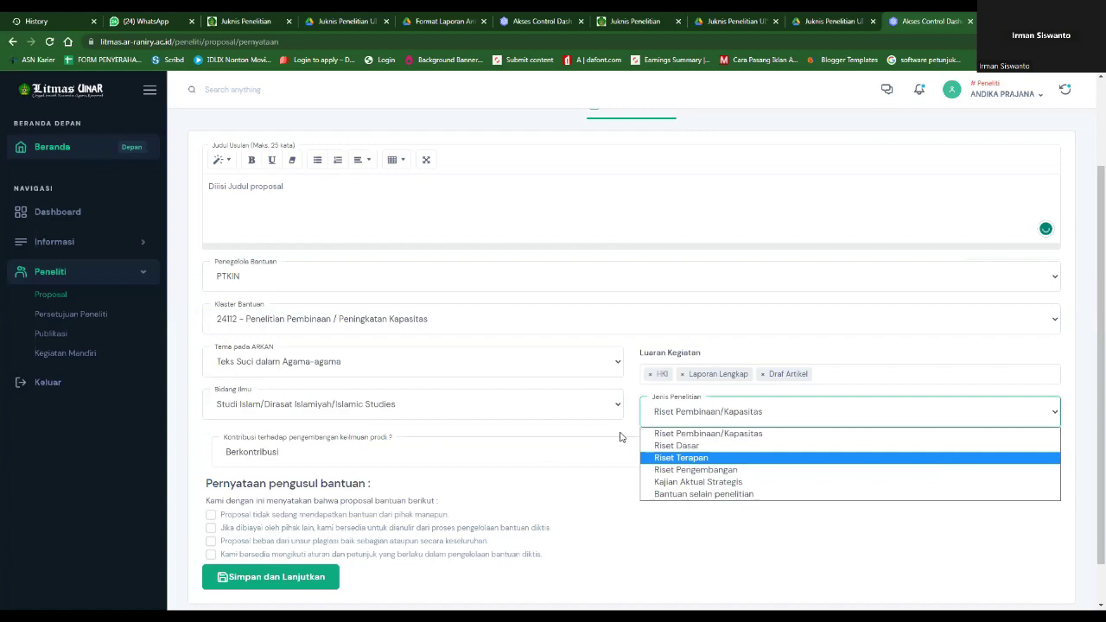
left_click(698, 434)
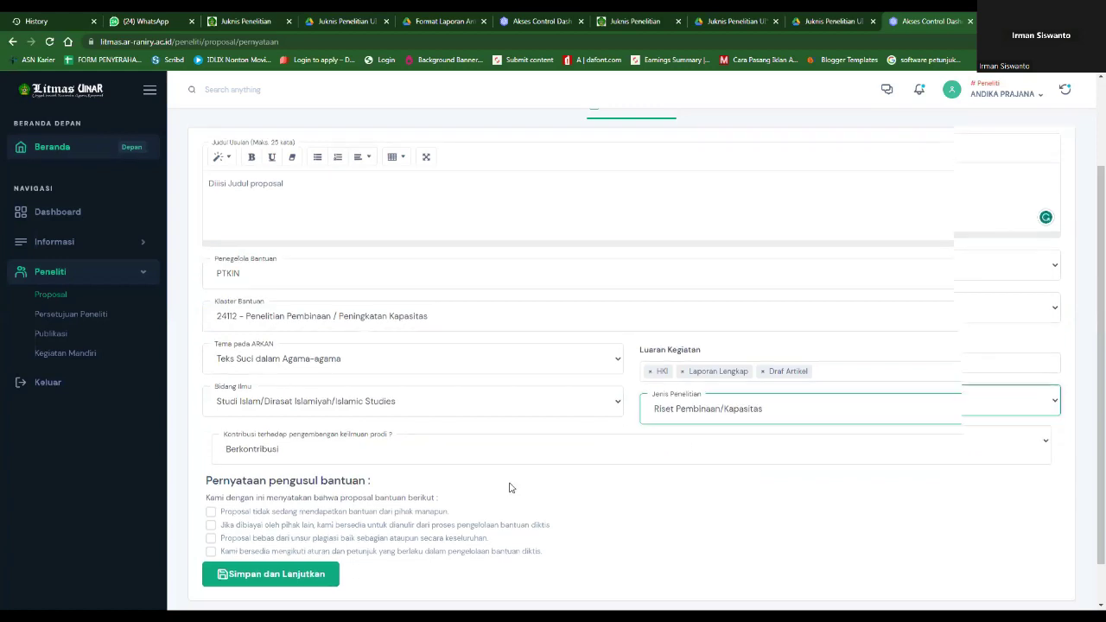
Agree to all four applicant declarations, then save and continue to the proposal content stage
scroll(509, 487, "down", 1)
left_click(211, 465)
left_click(210, 479)
left_click(211, 492)
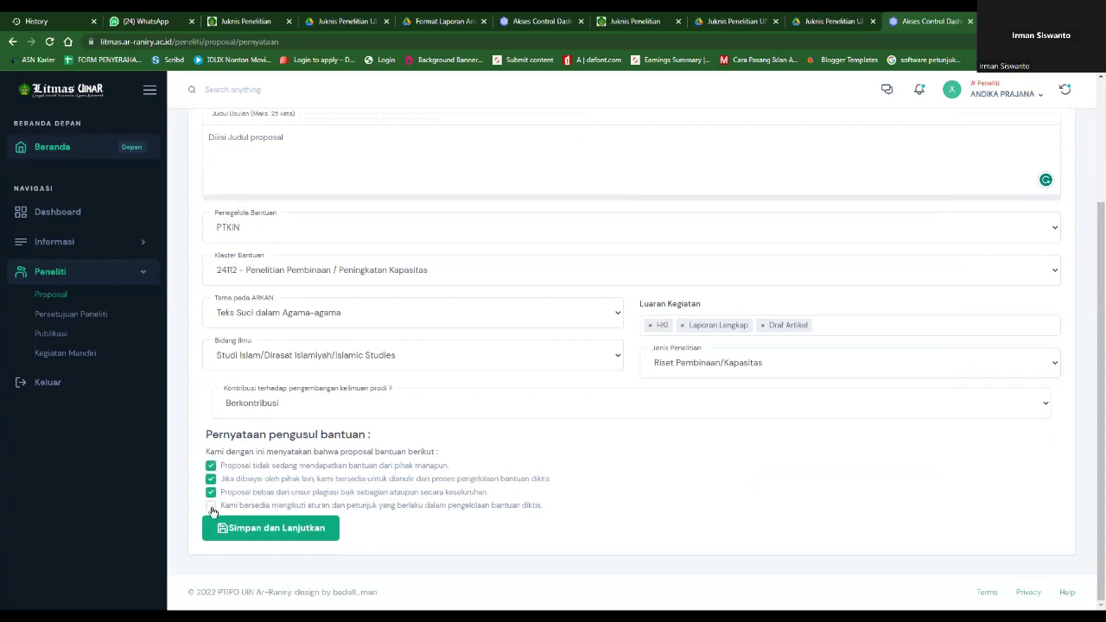
left_click(210, 506)
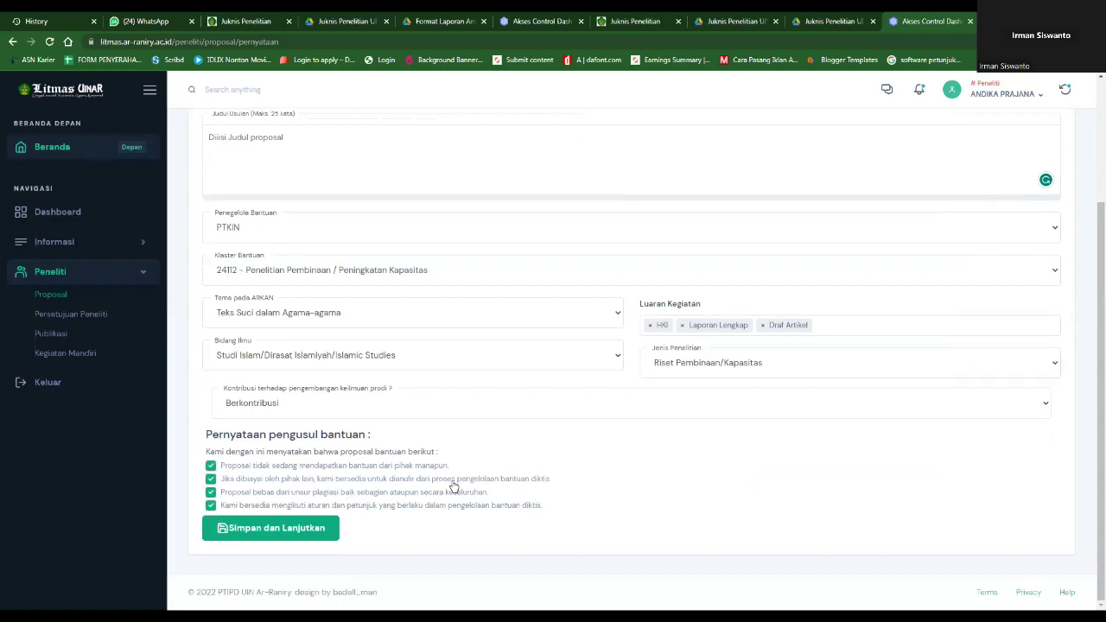
left_click(261, 534)
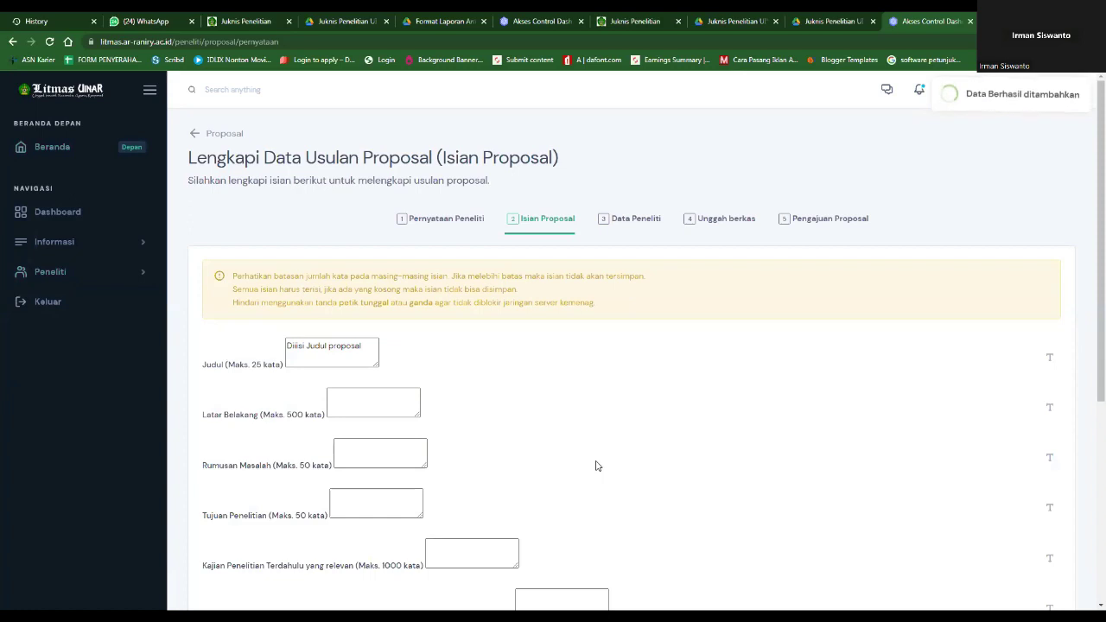
Enter "silahkian diisi" as the Latar Belakang text and copy it
scroll(450, 352, "down", 2)
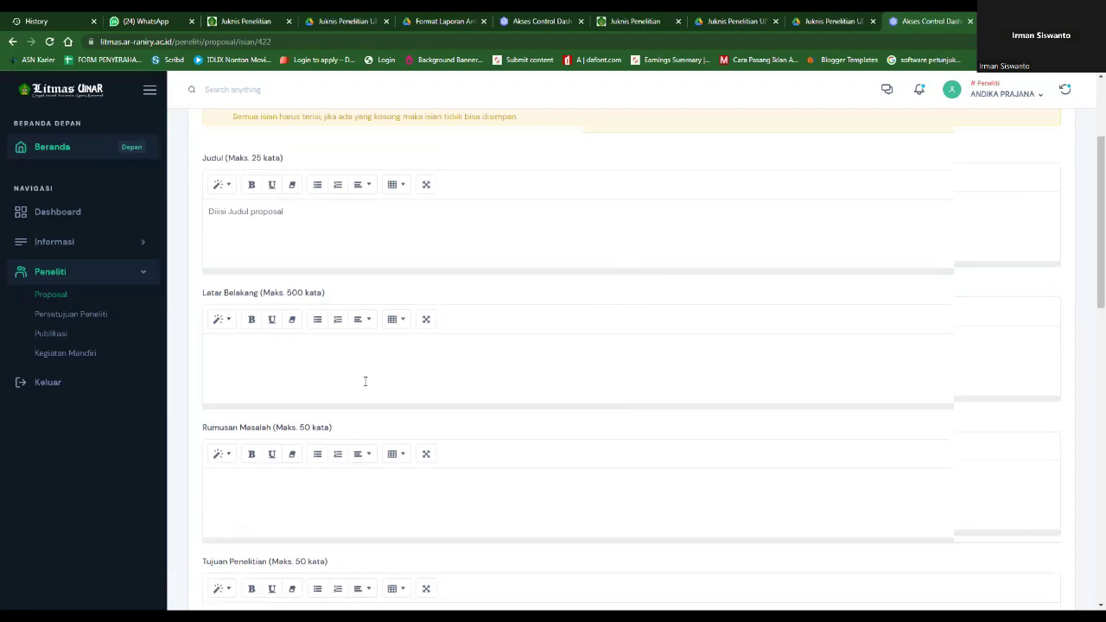
scroll(364, 380, "down", 1)
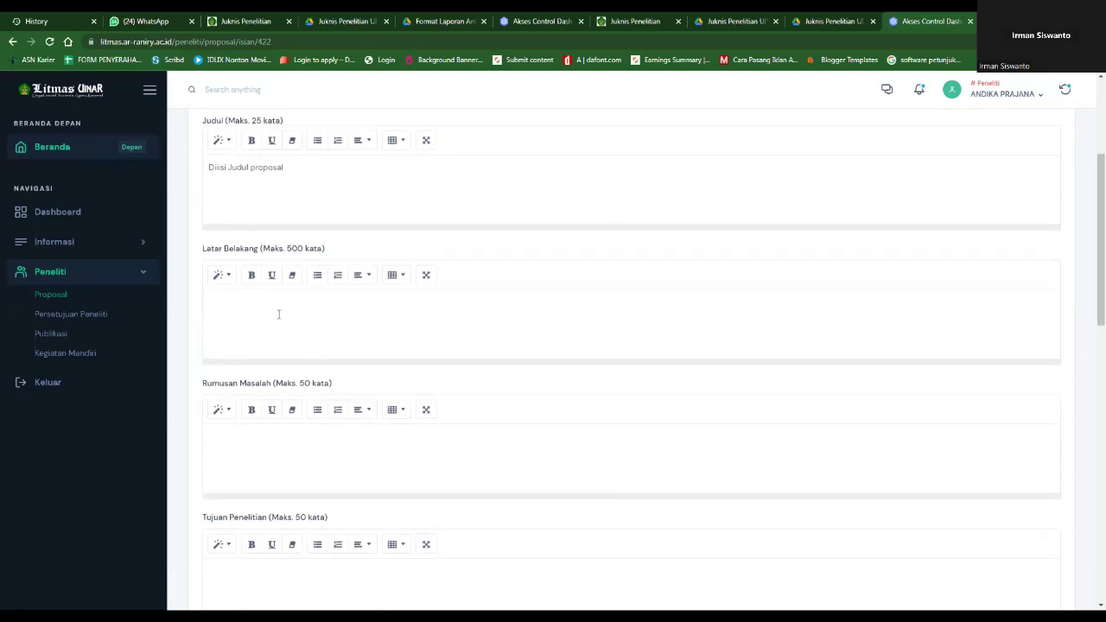
type("silahkian diisi")
key("ctrl+a")
key("ctrl+c")
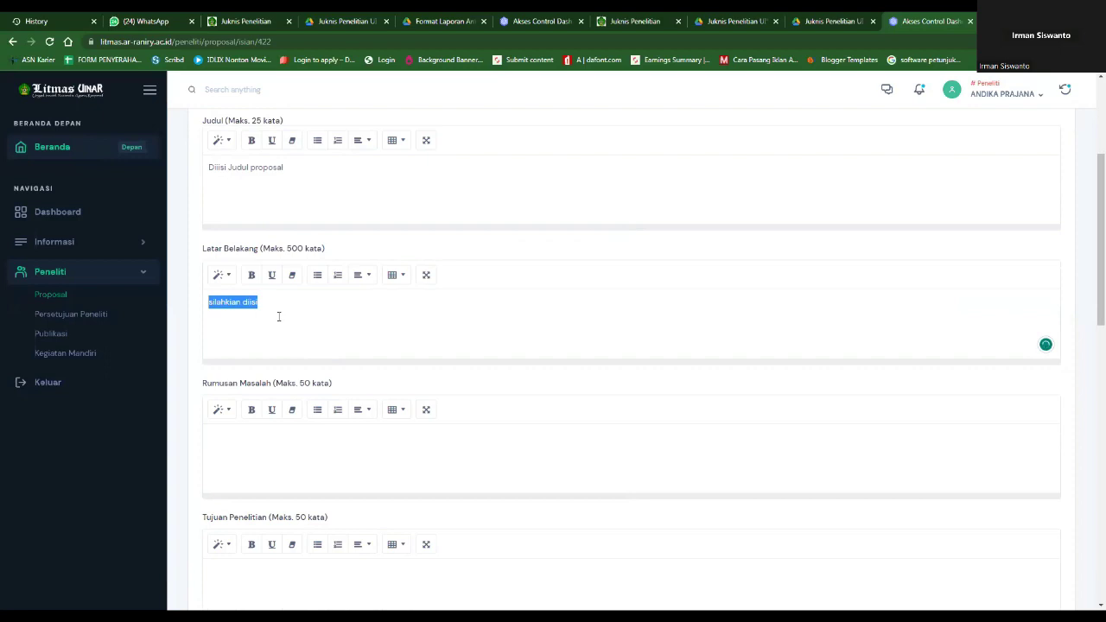
Paste "silahkian diisi" into Rumusan Masalah, Tujuan Penelitian, Kajian Penelitian Terdahulu and Konsep atau Teori relevan
scroll(279, 320, "down", 3)
left_click(332, 250)
key("ctrl+v")
key("ctrl+v")
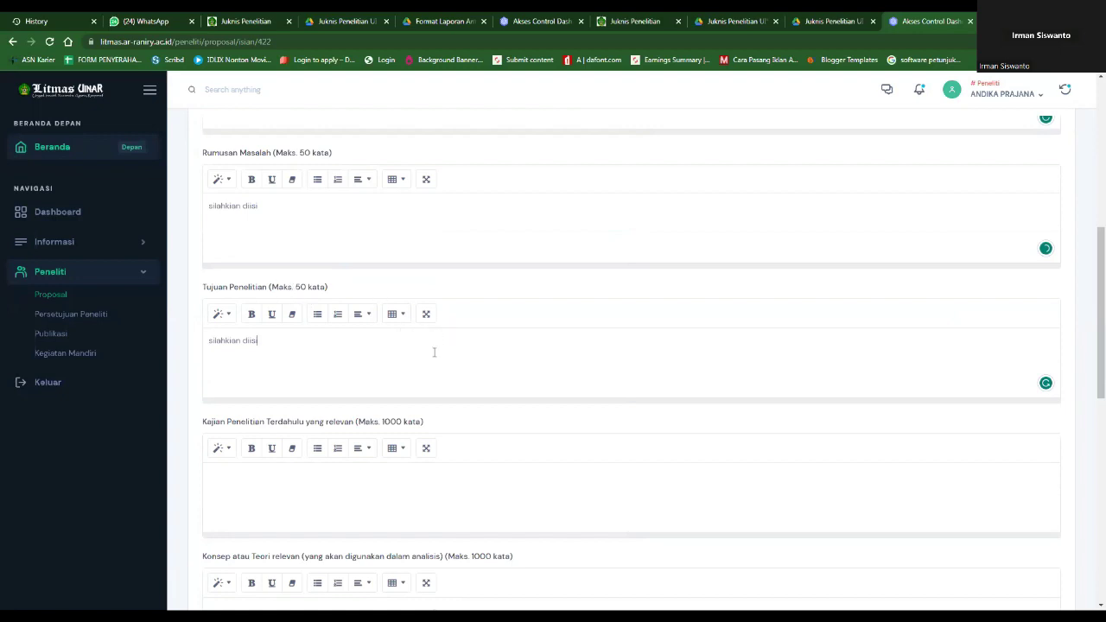
scroll(434, 351, "down", 2)
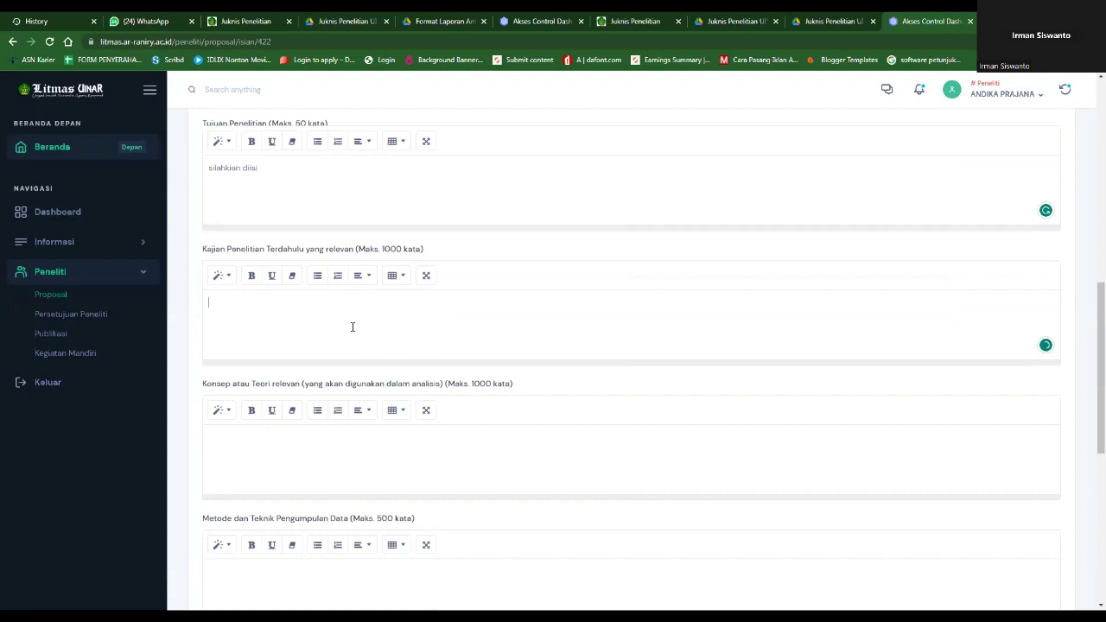
left_click(319, 443)
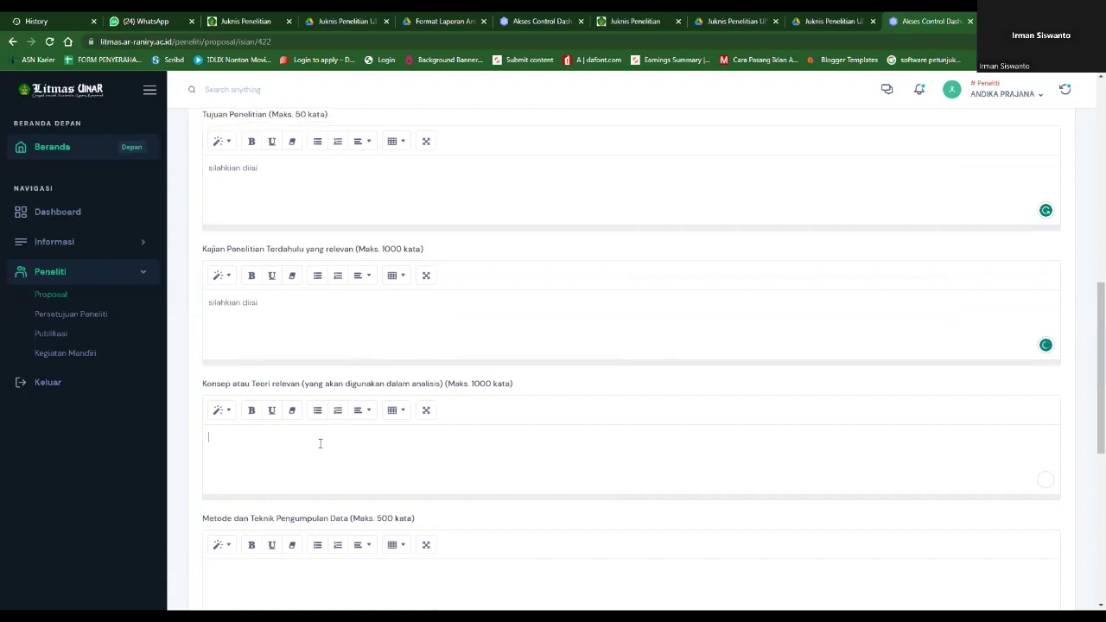
scroll(340, 430, "down", 1)
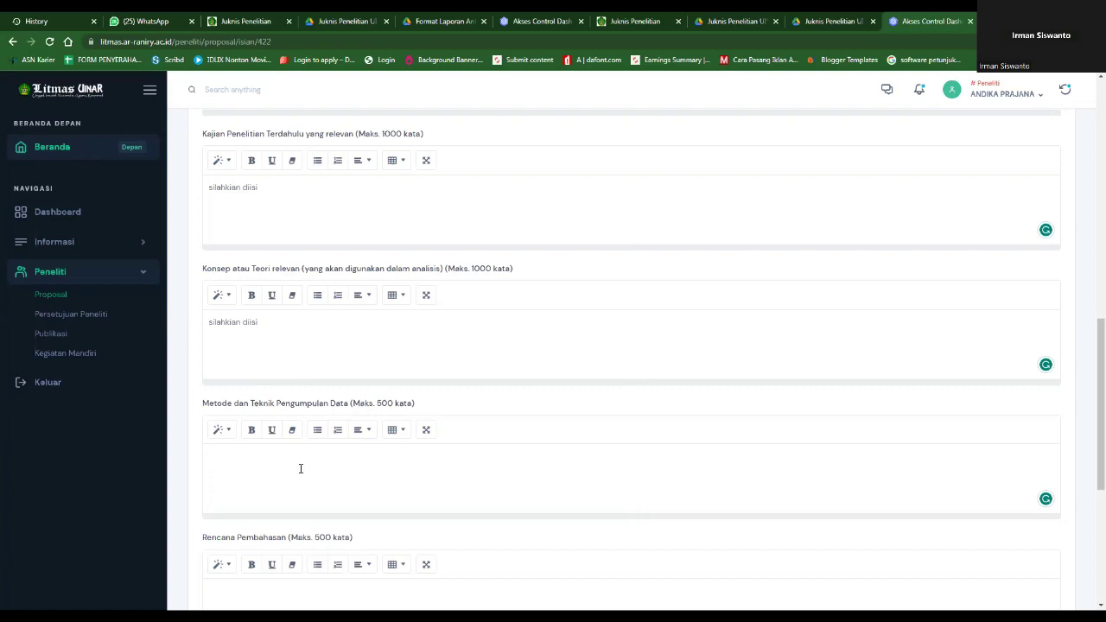
Fill Metode dan Teknik Pengumpulan Data, Rencana Pembahasan and Pustaka Acuan with the copied text "silahkian diisi"
scroll(300, 469, "down", 2)
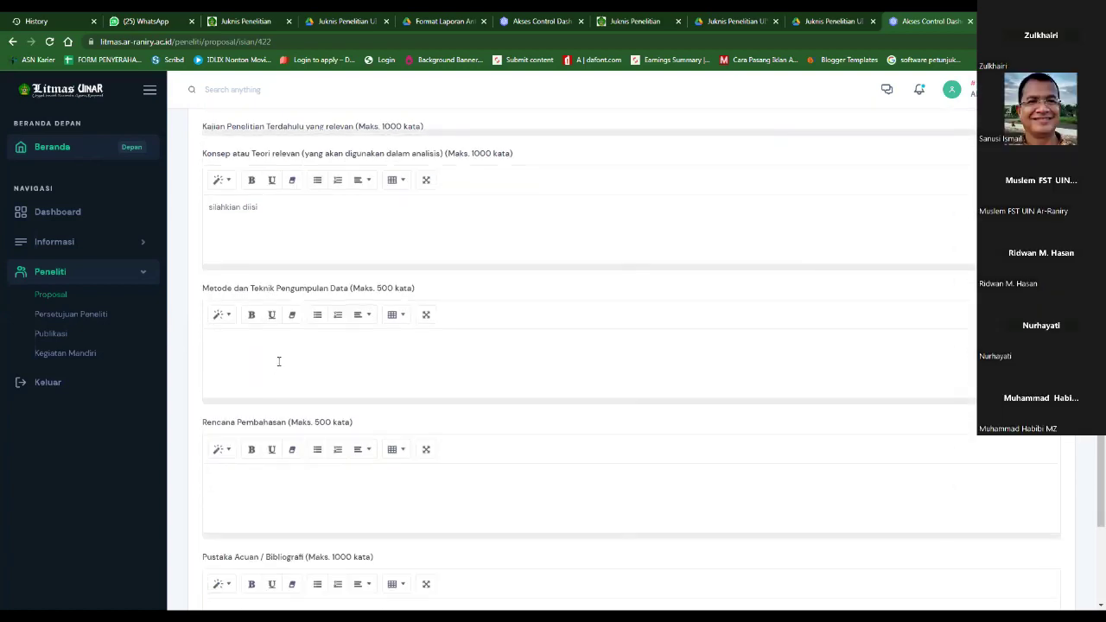
key("Tab")
scroll(279, 361, "down", 2)
key("Tab")
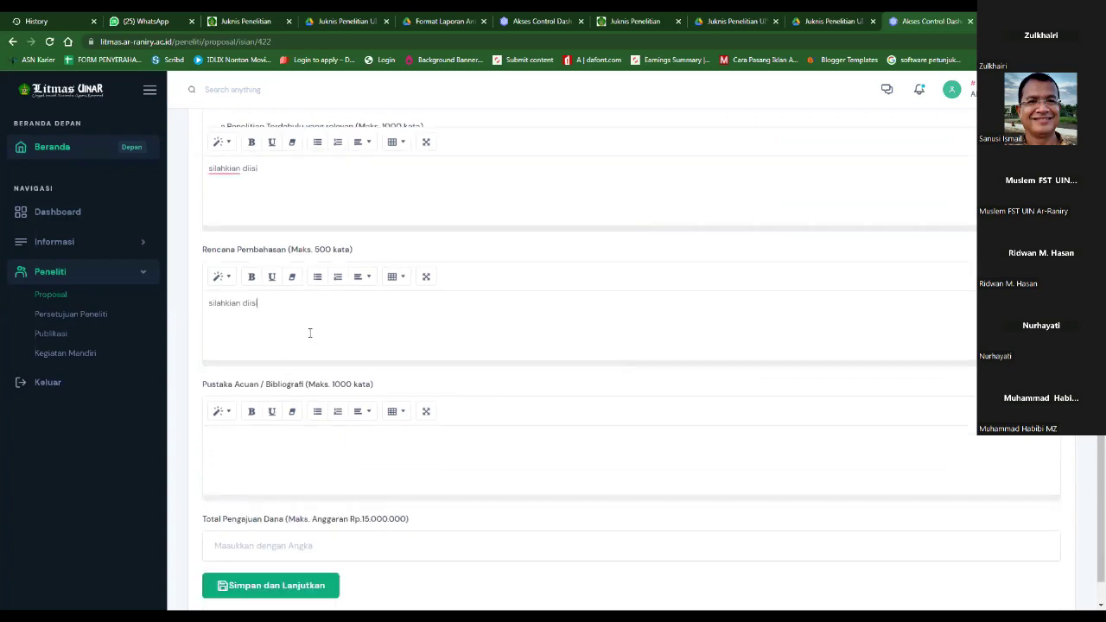
scroll(308, 333, "down", 2)
left_click(255, 381)
key("ctrl+v")
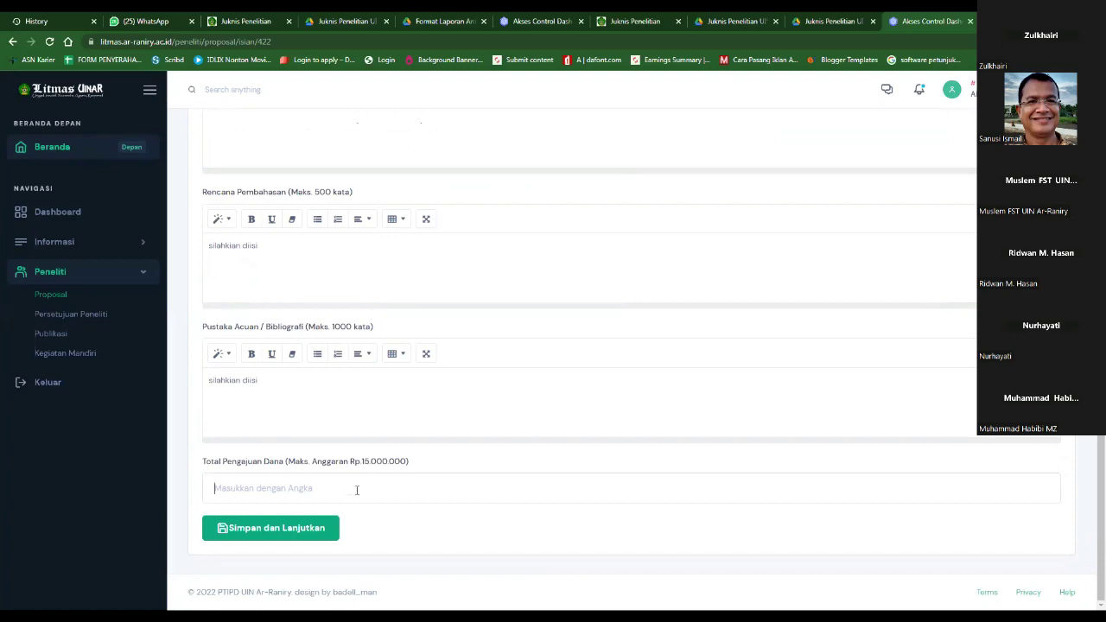
Set Total Pengajuan Dana to Rp. 15.000.000, then save and continue to the researcher data stage
left_click(358, 489)
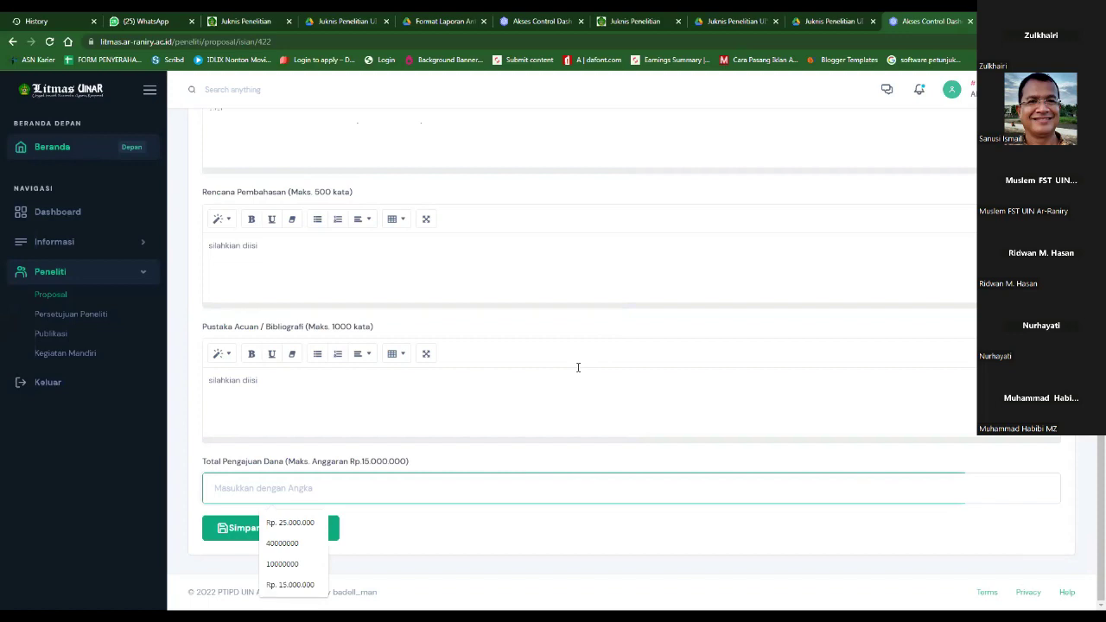
key("Down")
key("Down")
key("Down")
key("Down")
key("Return")
key("Tab")
key("Return")
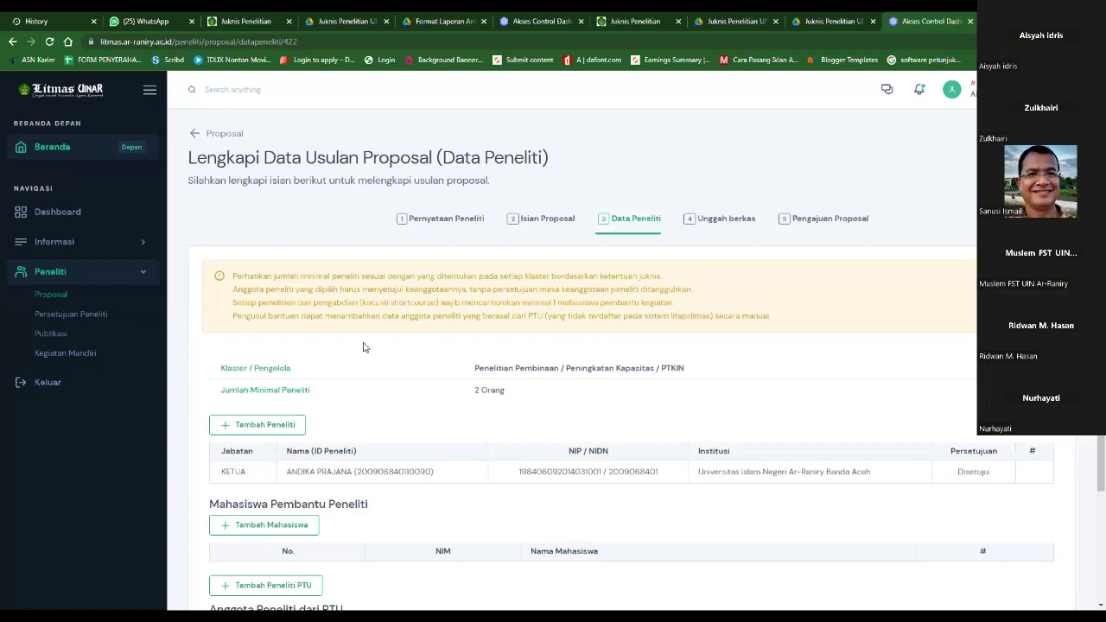
View the list of researchers available as team members and close it without adding anyone
left_click(264, 426)
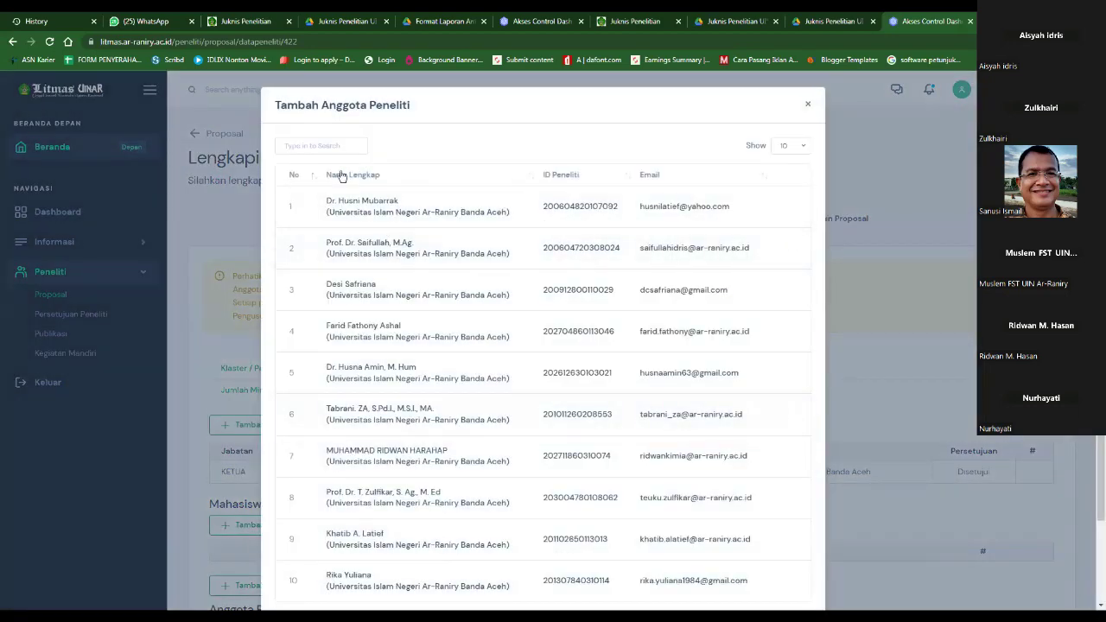
left_click(808, 106)
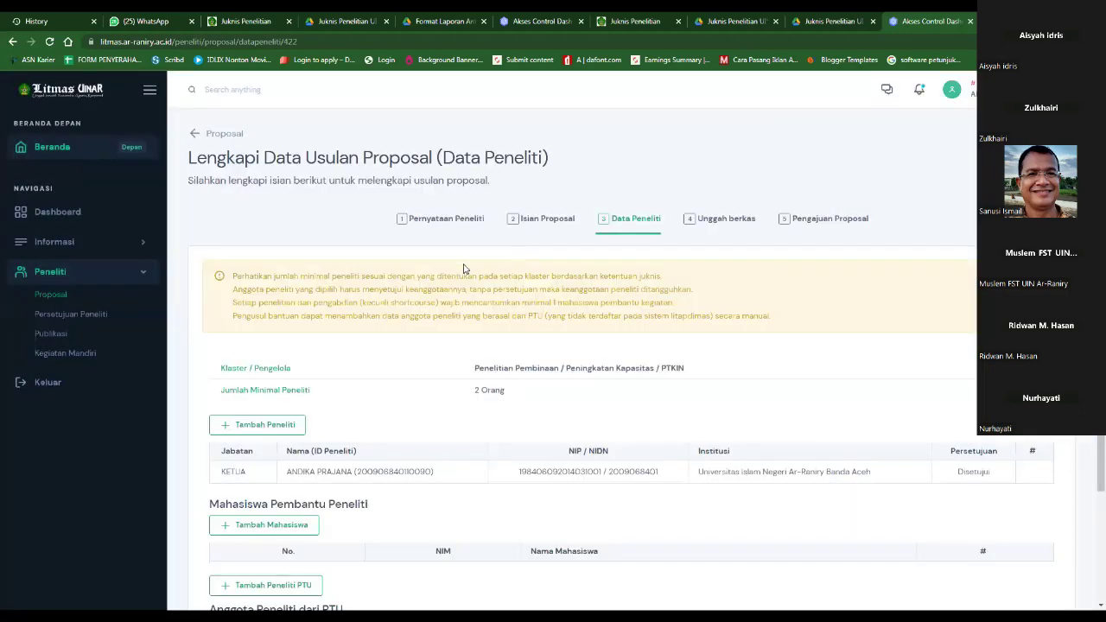
Add a student research assistant by entering the student's ID number and name, and save the entry
scroll(415, 387, "down", 3)
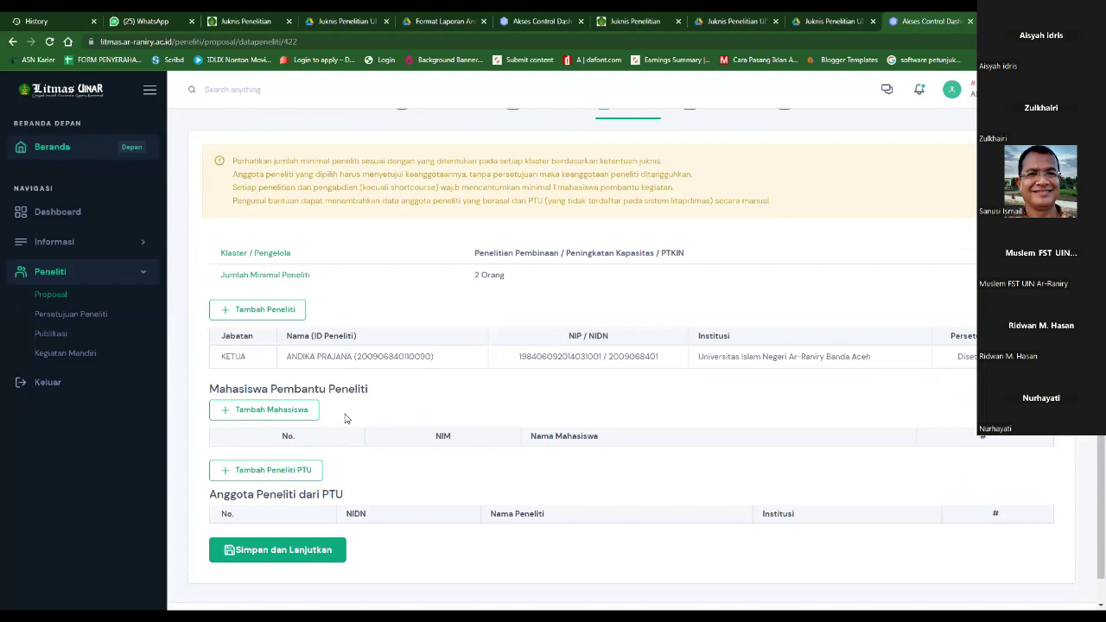
left_click(256, 411)
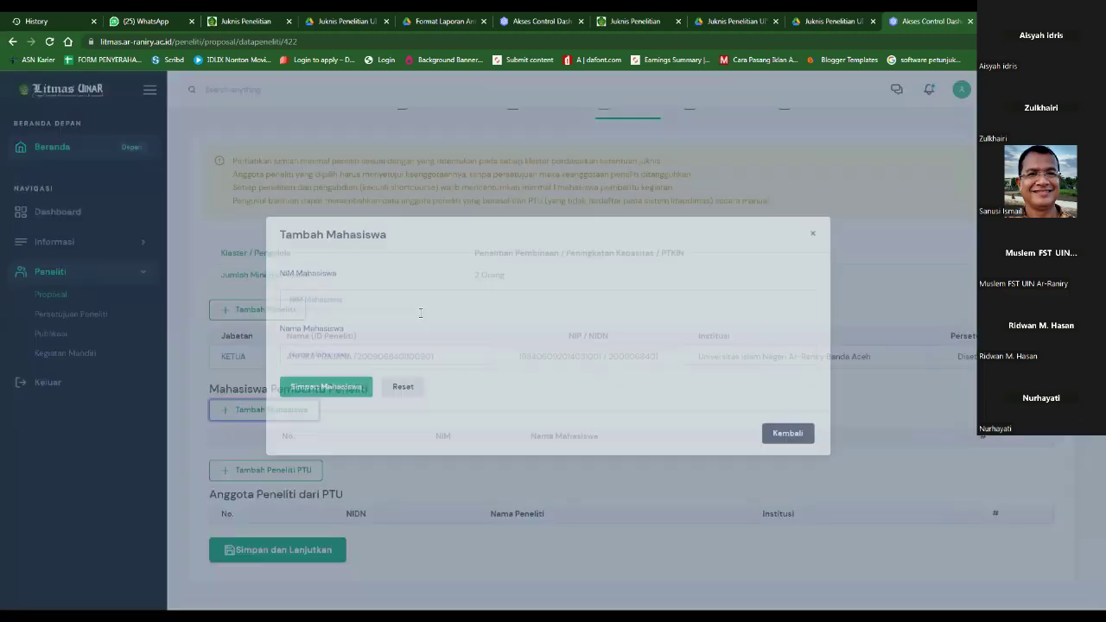
left_click(366, 303)
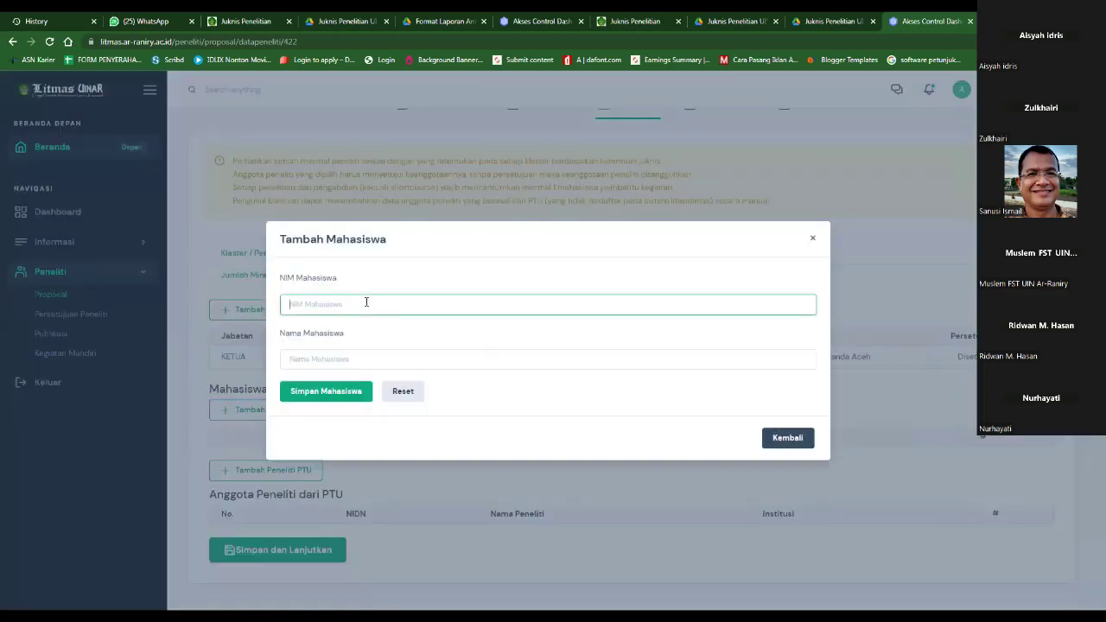
type("12345678")
left_click(355, 359)
type("Salsabila")
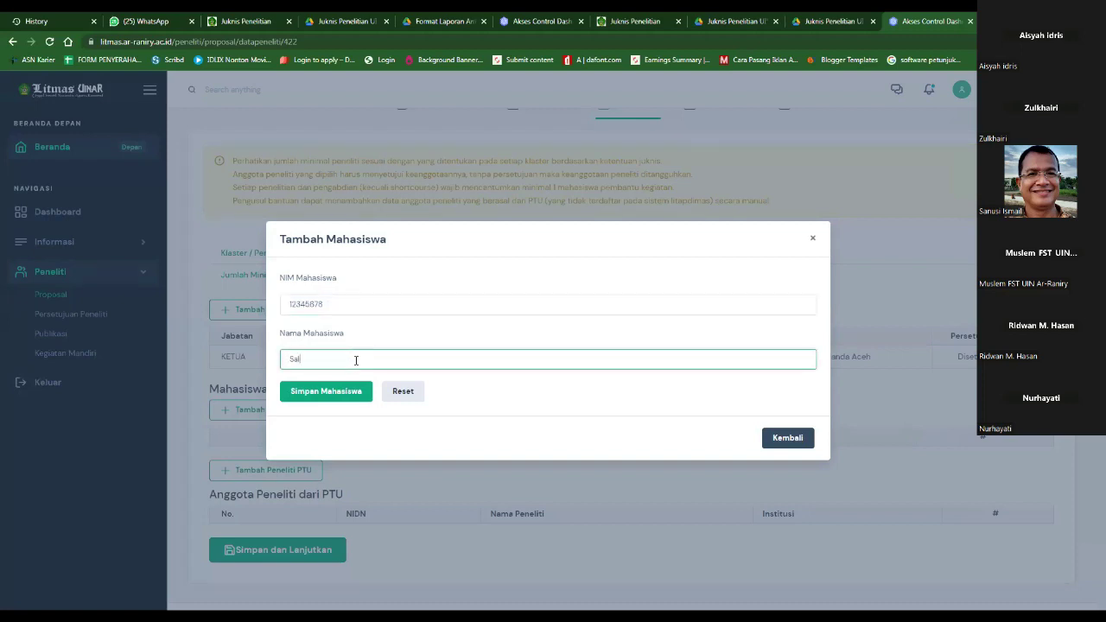
left_click(345, 391)
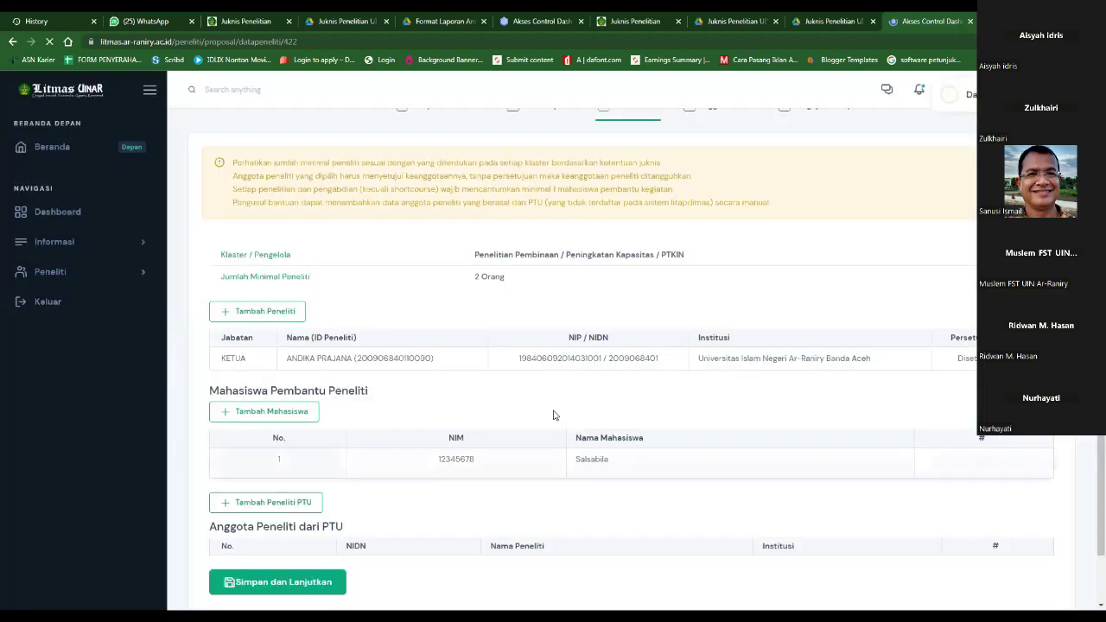
Save the researcher data and continue to the file upload stage
scroll(389, 425, "down", 1)
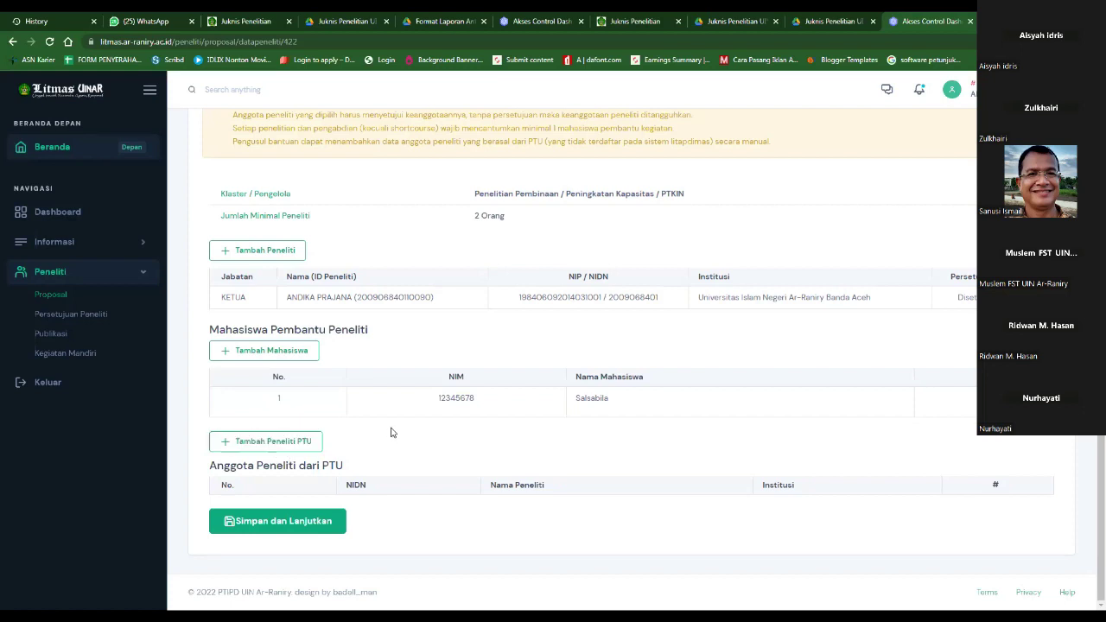
scroll(387, 437, "up", 1)
scroll(383, 414, "down", 1)
left_click(324, 525)
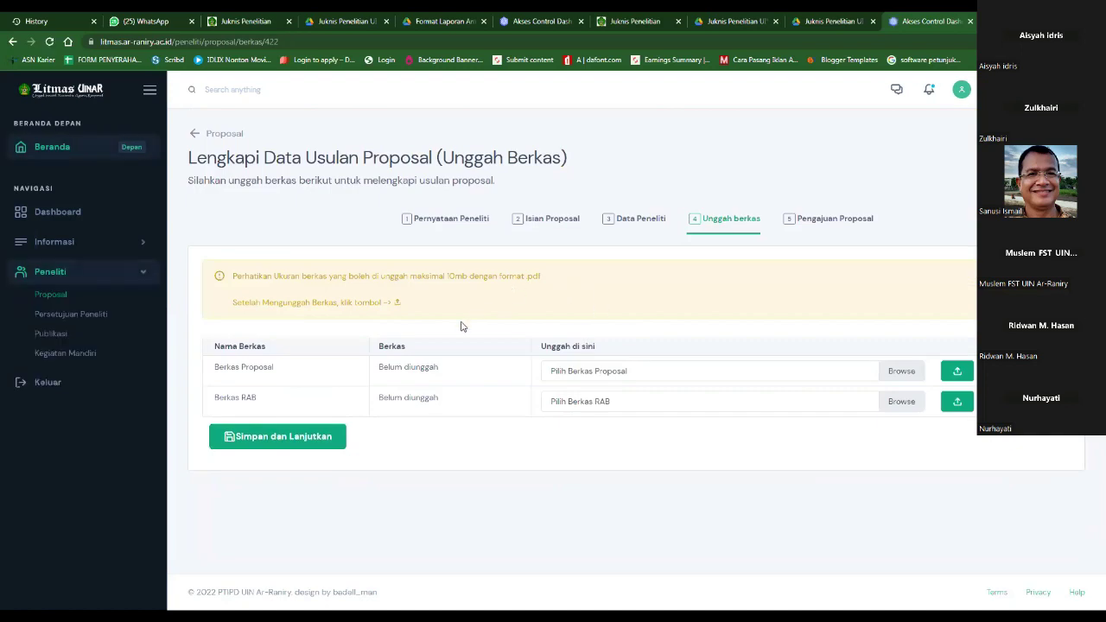
Review the proposal's Data Peneliti stage, covering the member rules, the research team, the student assistant and the PTU members, and return to the file uploads
left_click(652, 227)
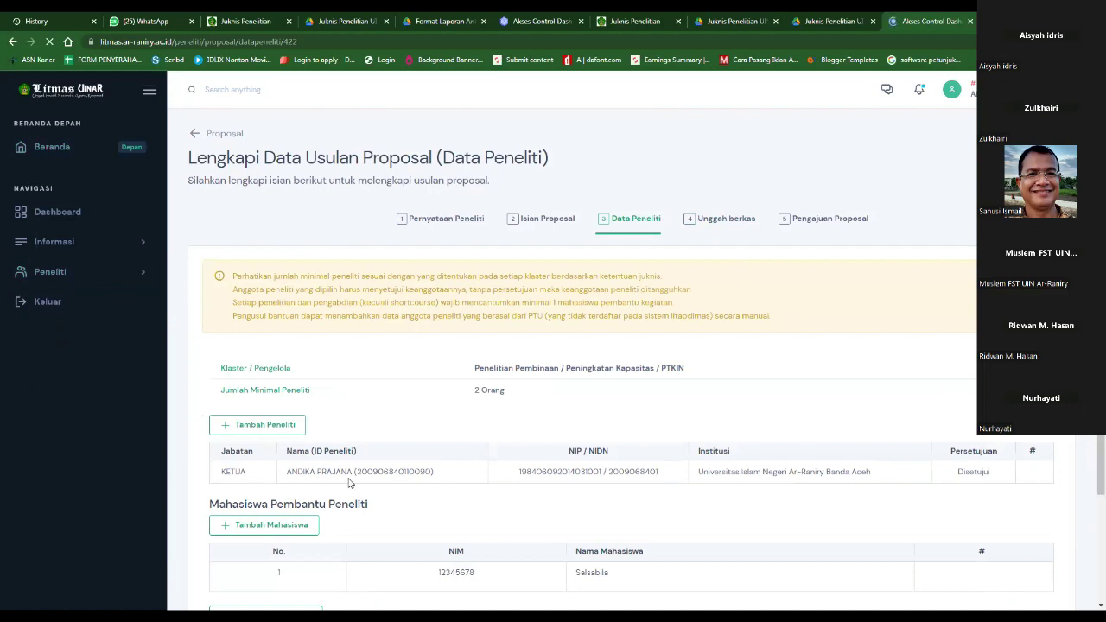
scroll(484, 373, "down", 1)
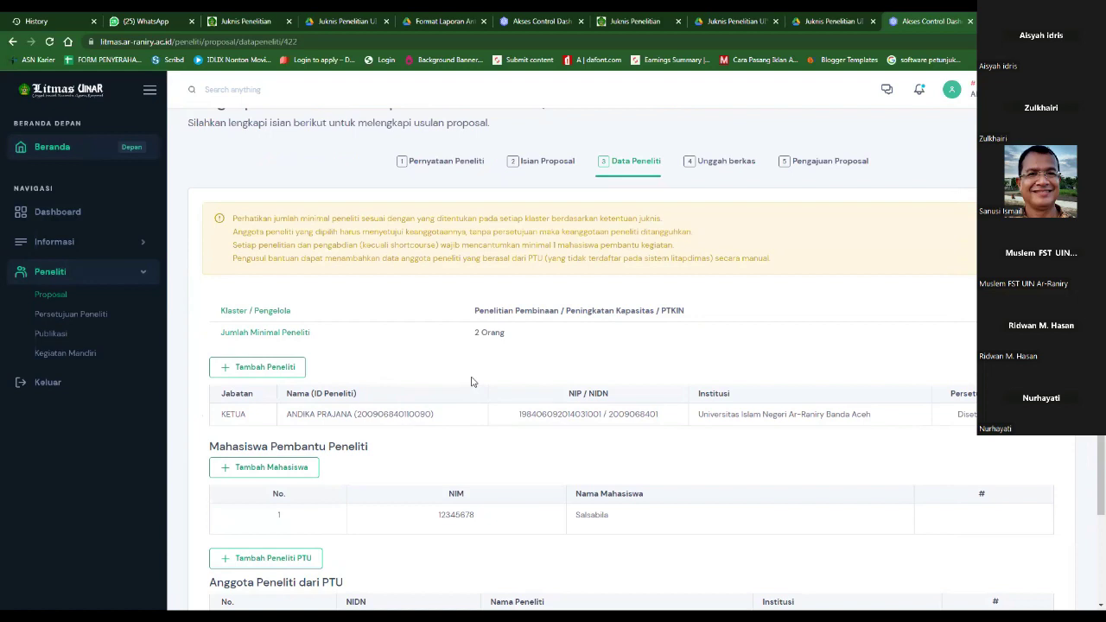
scroll(420, 367, "down", 3)
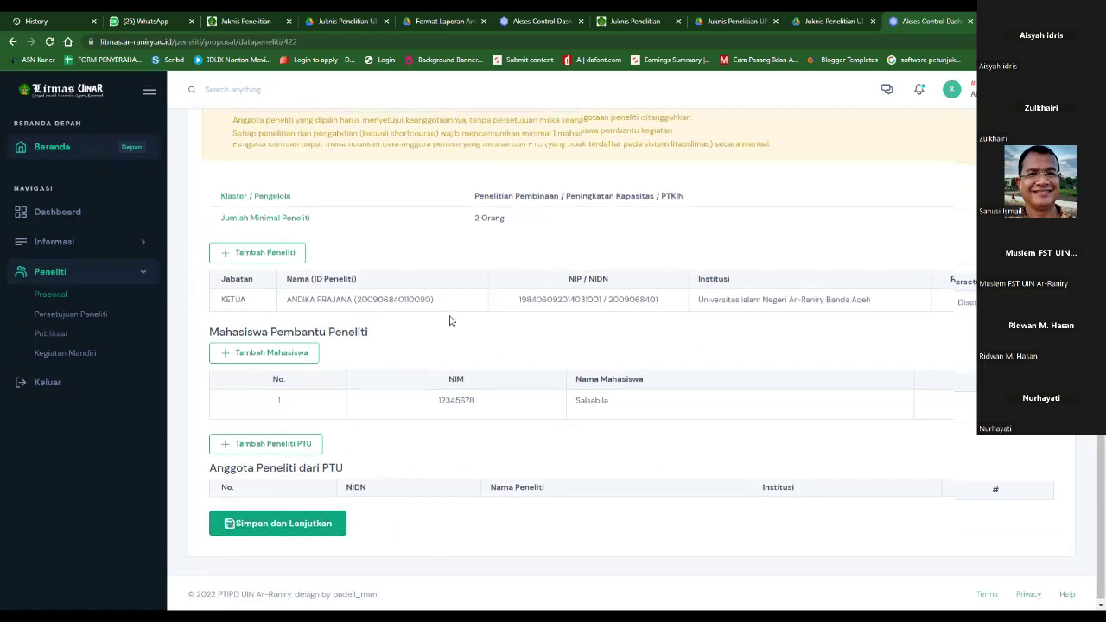
scroll(449, 321, "up", 1)
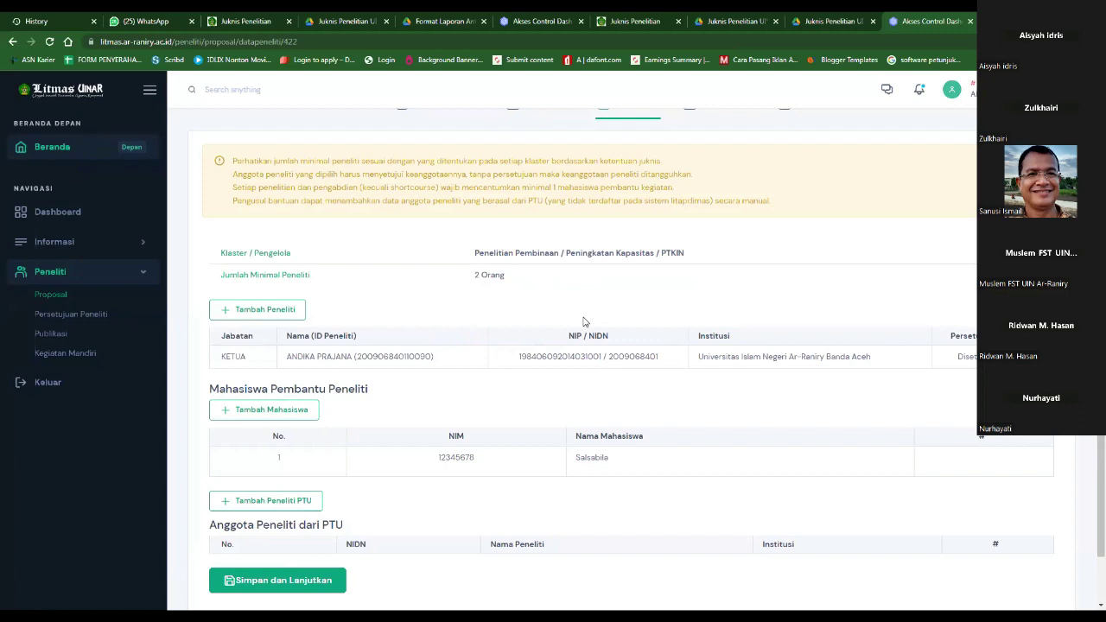
scroll(582, 321, "down", 2)
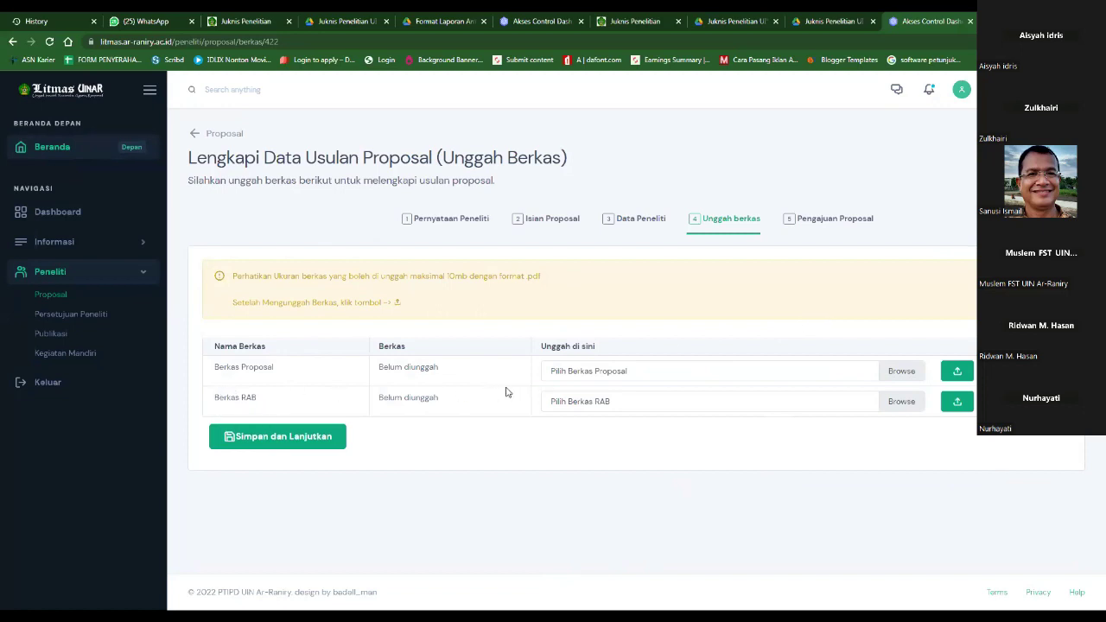
Choose the Portofolio PDF from the open downloads folder and upload it as Berkas Proposal
left_click(890, 378)
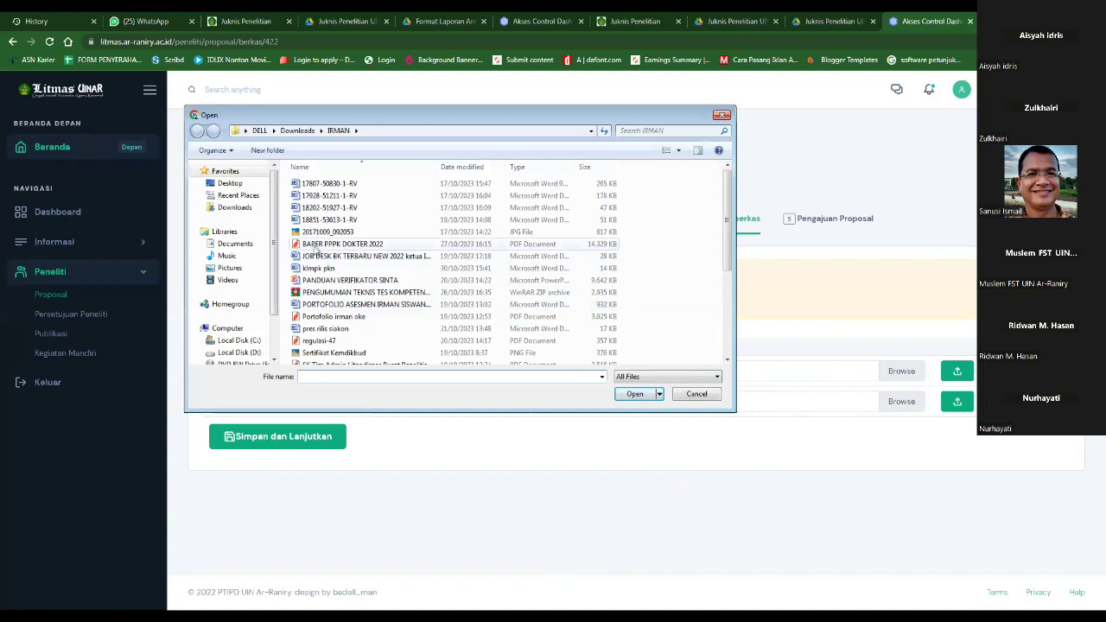
left_click(319, 316)
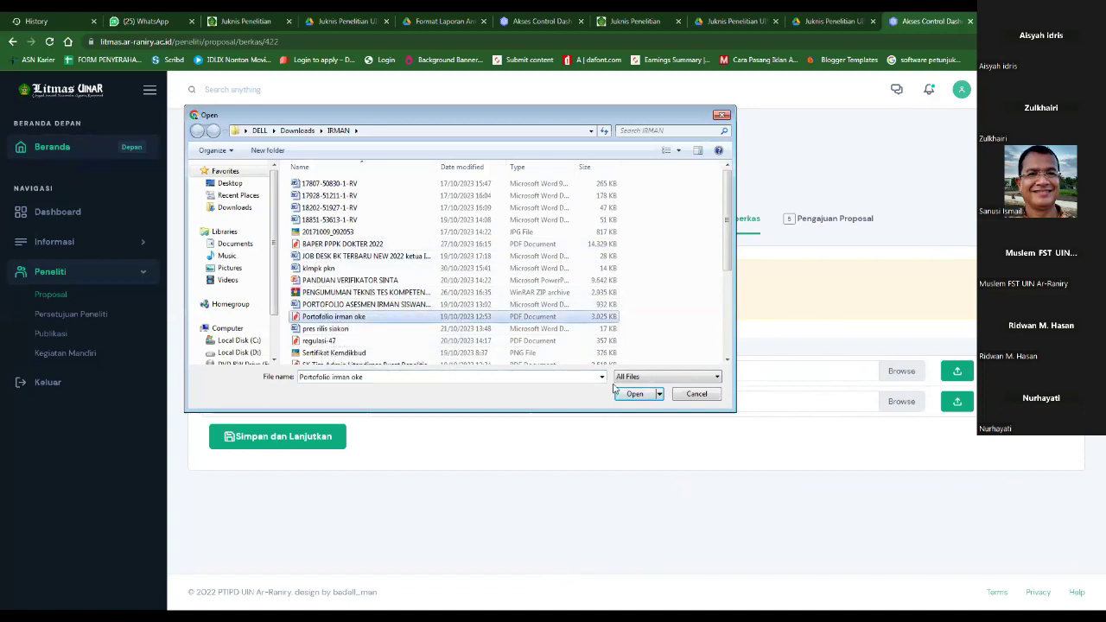
left_click(627, 396)
left_click(942, 371)
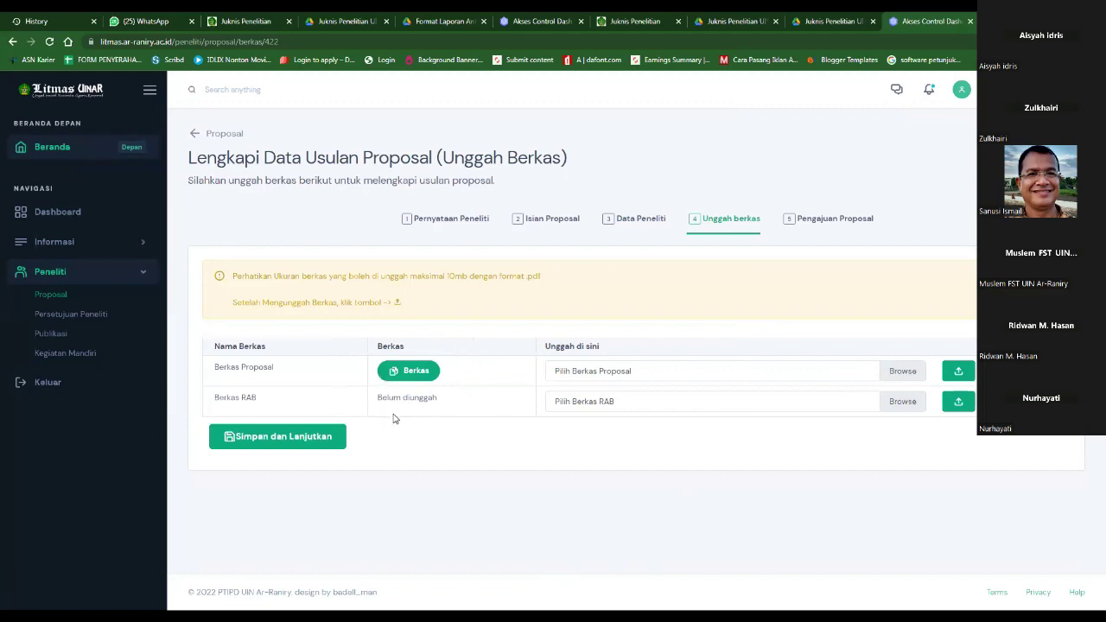
Upload the same Portofolio PDF as Berkas RAB, then save and continue to the proposal submission stage
left_click(912, 405)
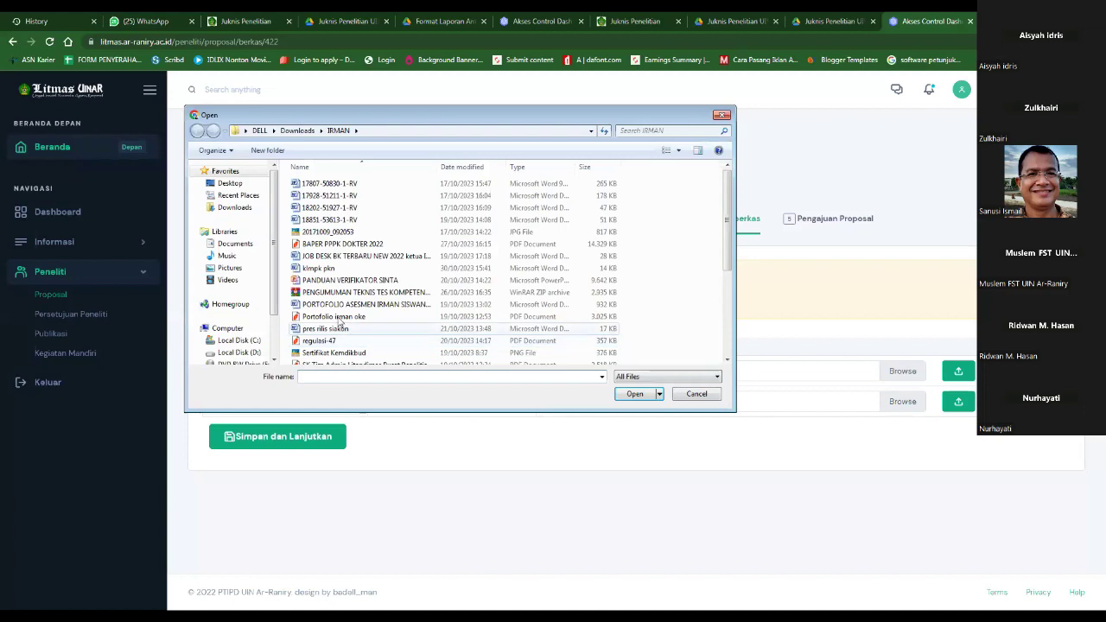
left_click(333, 316)
left_click(644, 399)
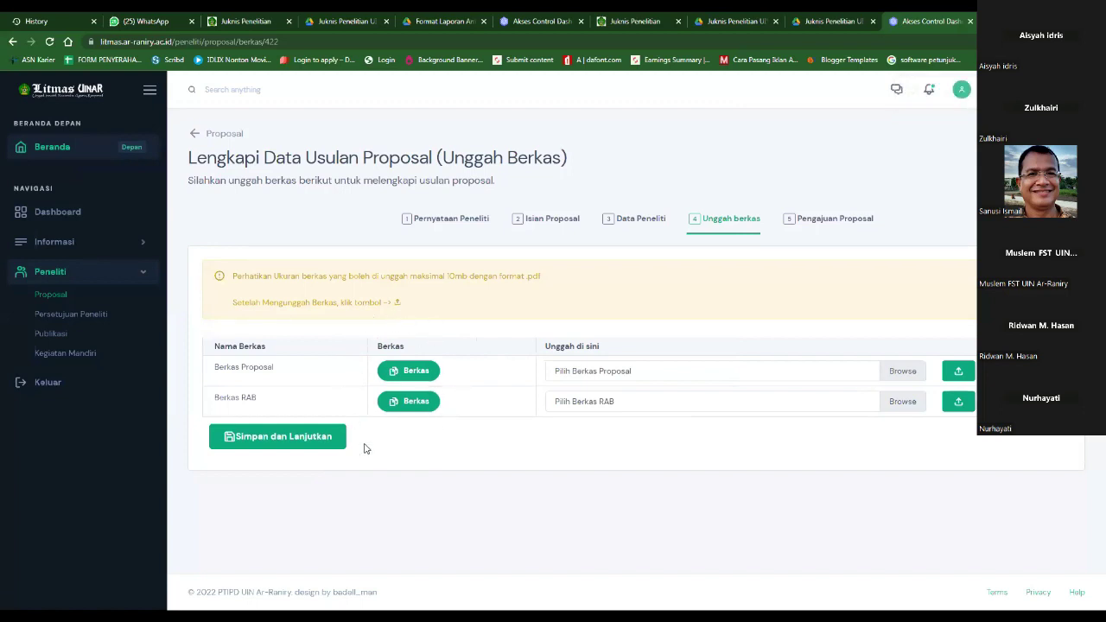
left_click(298, 439)
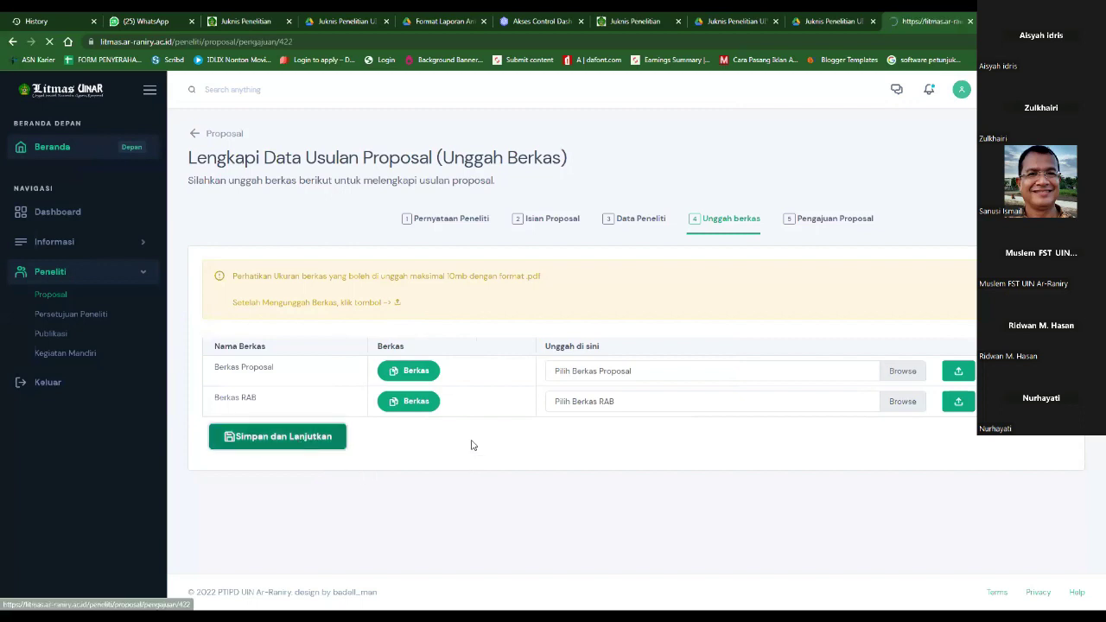
Examine the submission checklist, including the proposal's Status field and the validation and remarks for each required component
scroll(594, 330, "down", 1)
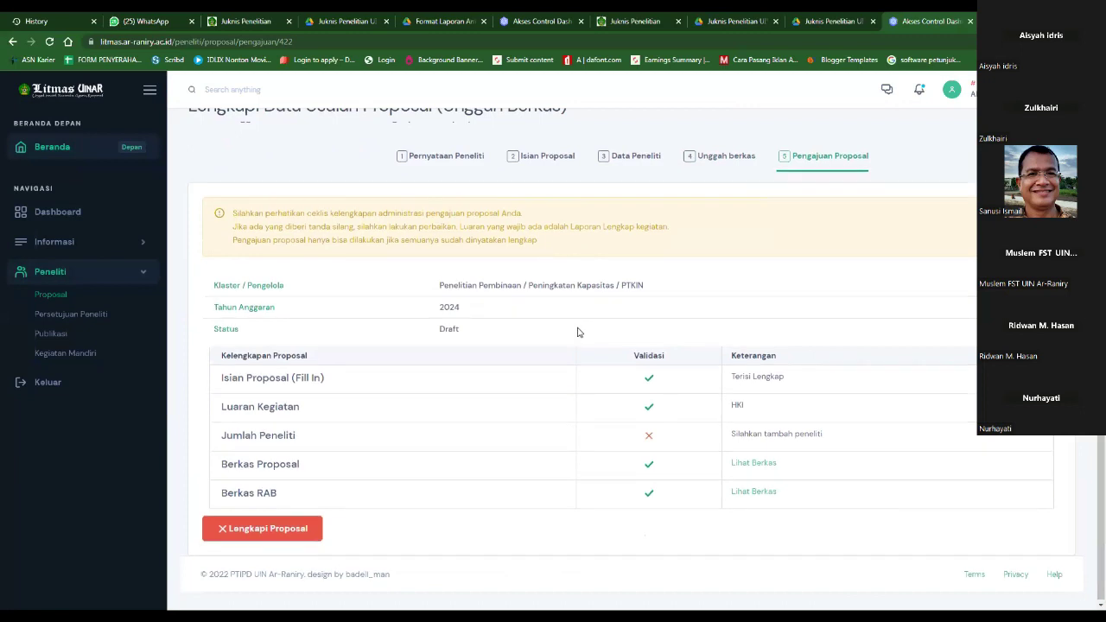
scroll(578, 332, "up", 1)
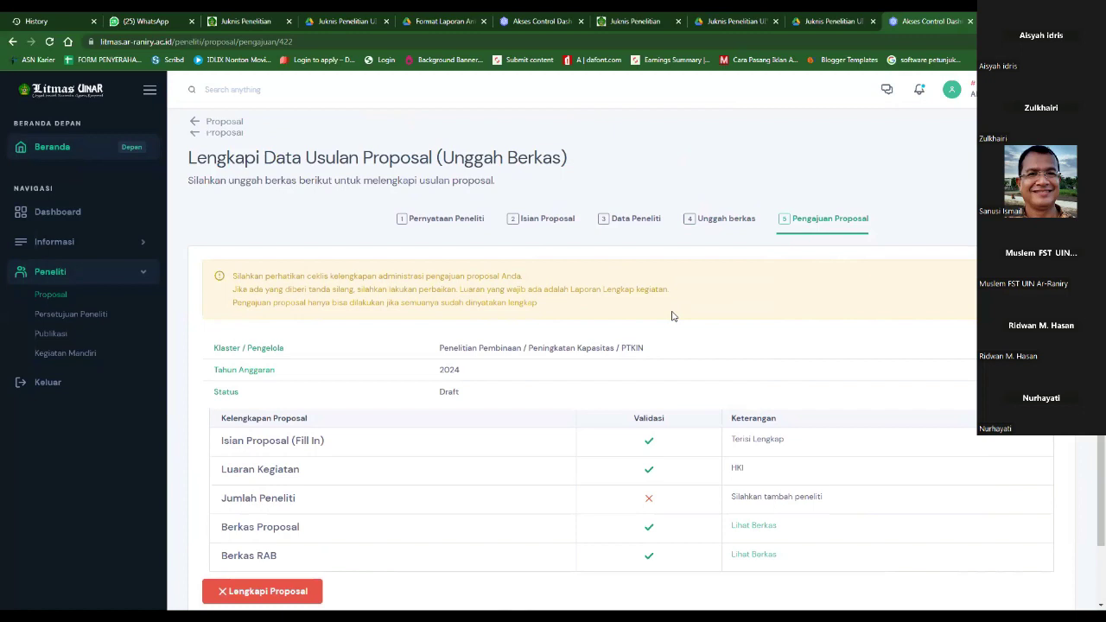
scroll(579, 292, "down", 1)
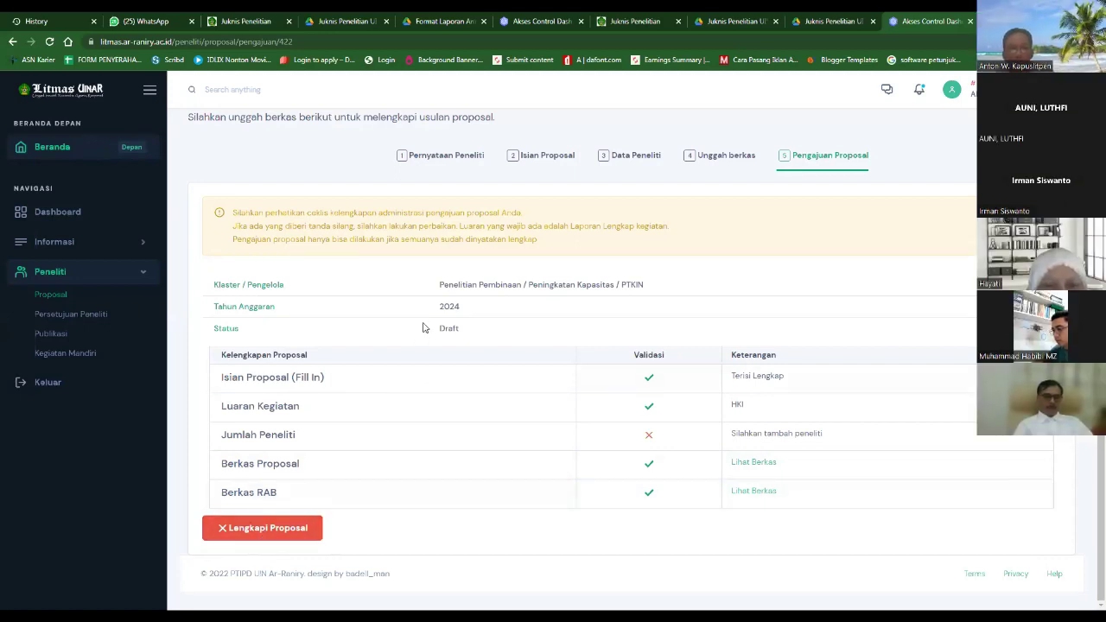
double_click(218, 328)
left_click_drag(366, 331, 459, 331)
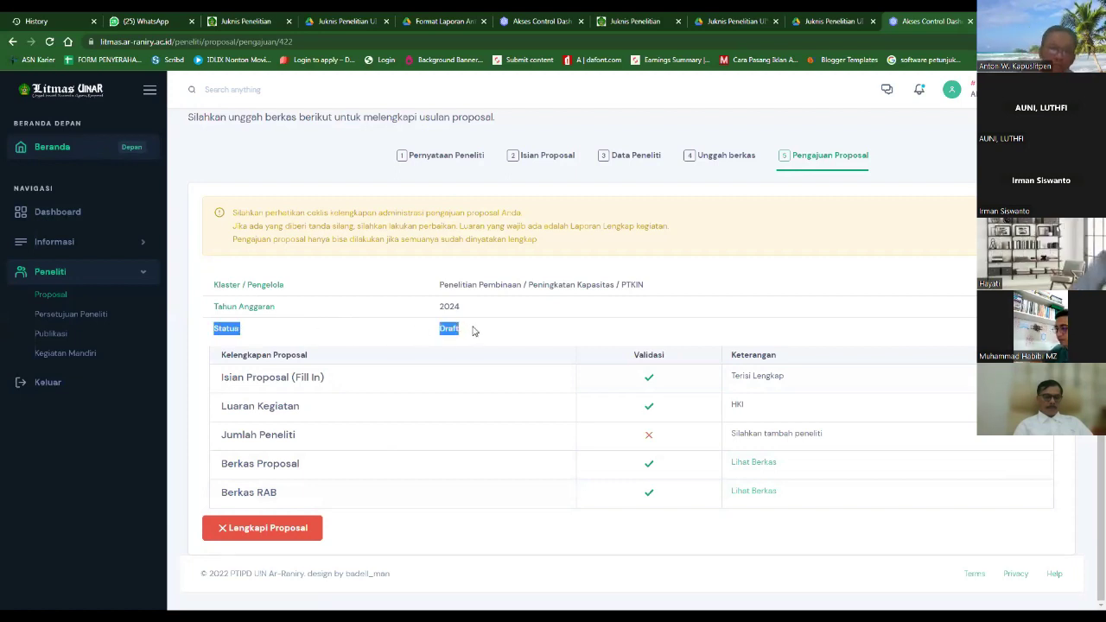
left_click(473, 329)
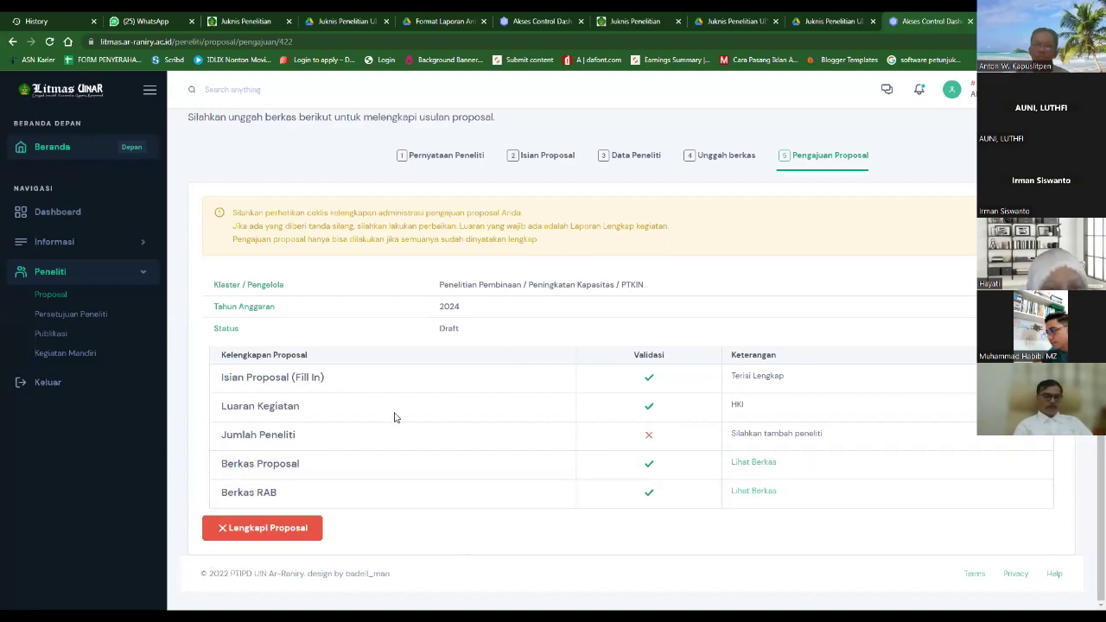
double_click(444, 328)
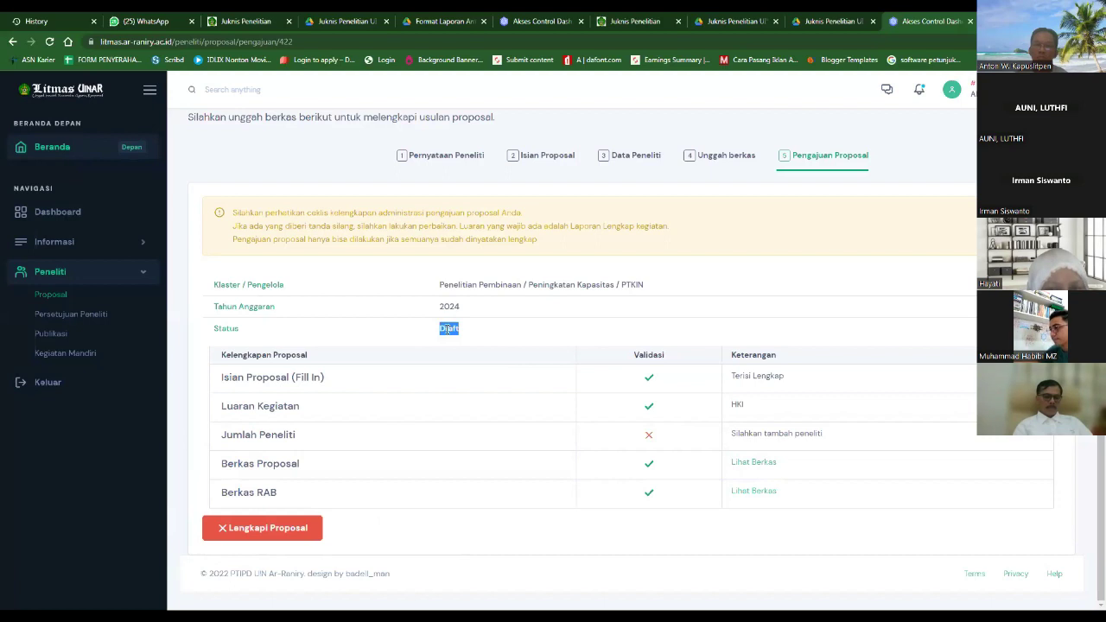
left_click(447, 330)
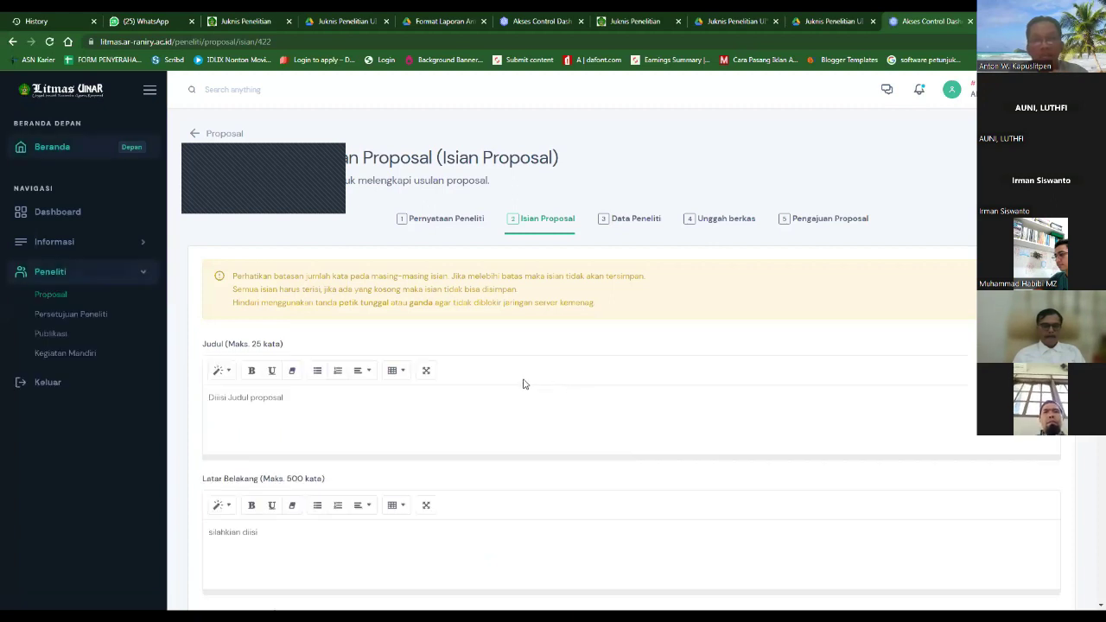
Review all Isian Proposal fields and their word limits, from Judul through Pustaka Acuan to Total Pengajuan Dana
scroll(521, 386, "down", 3)
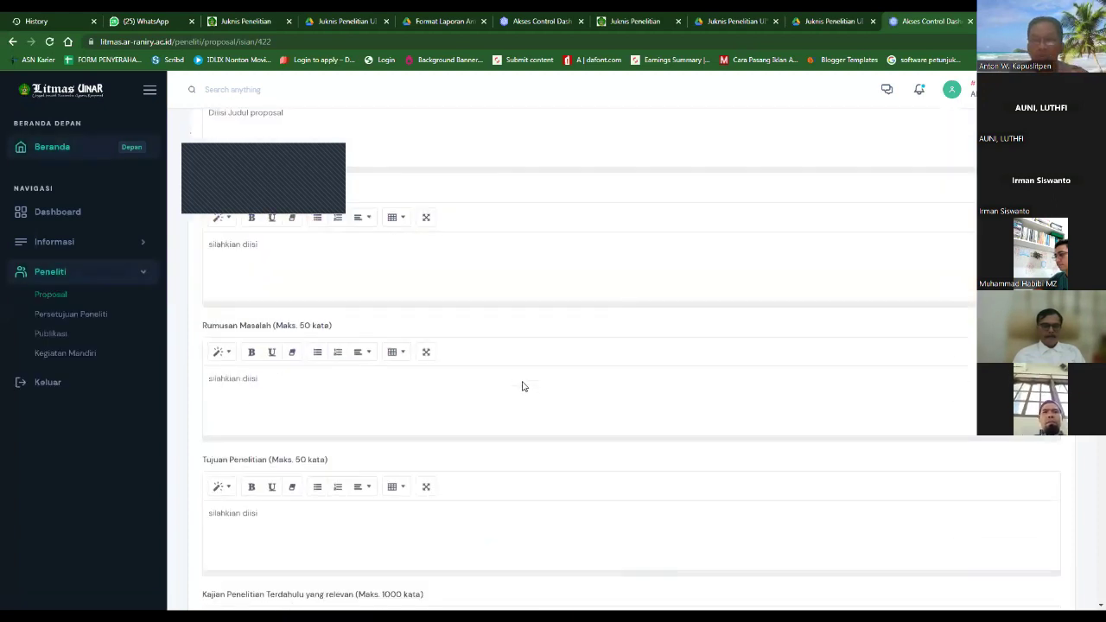
scroll(523, 381, "up", 1)
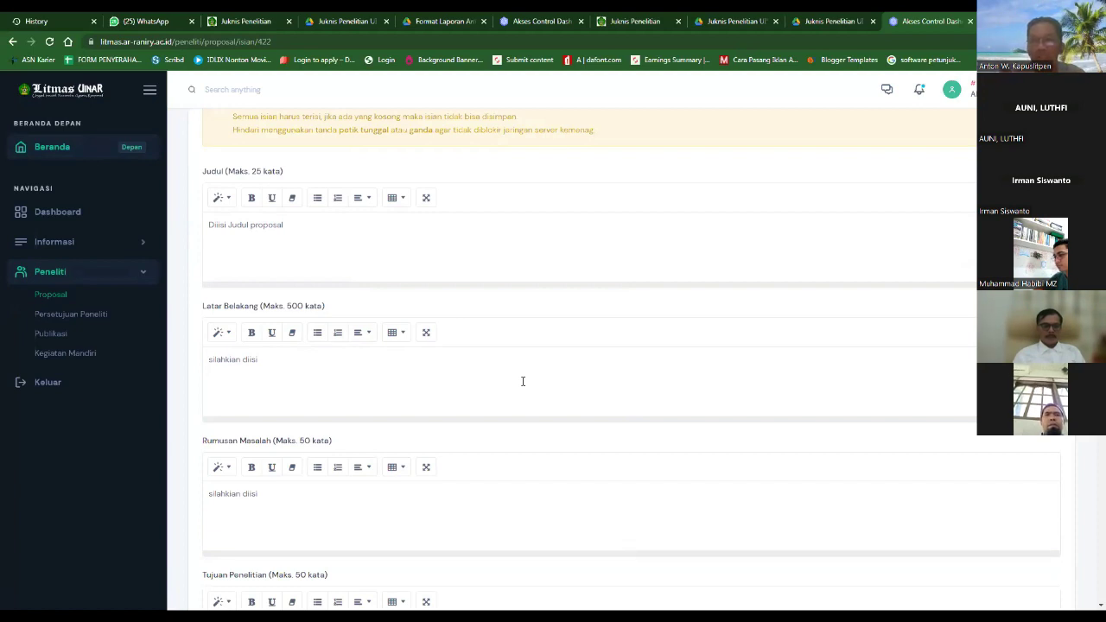
scroll(523, 381, "down", 1)
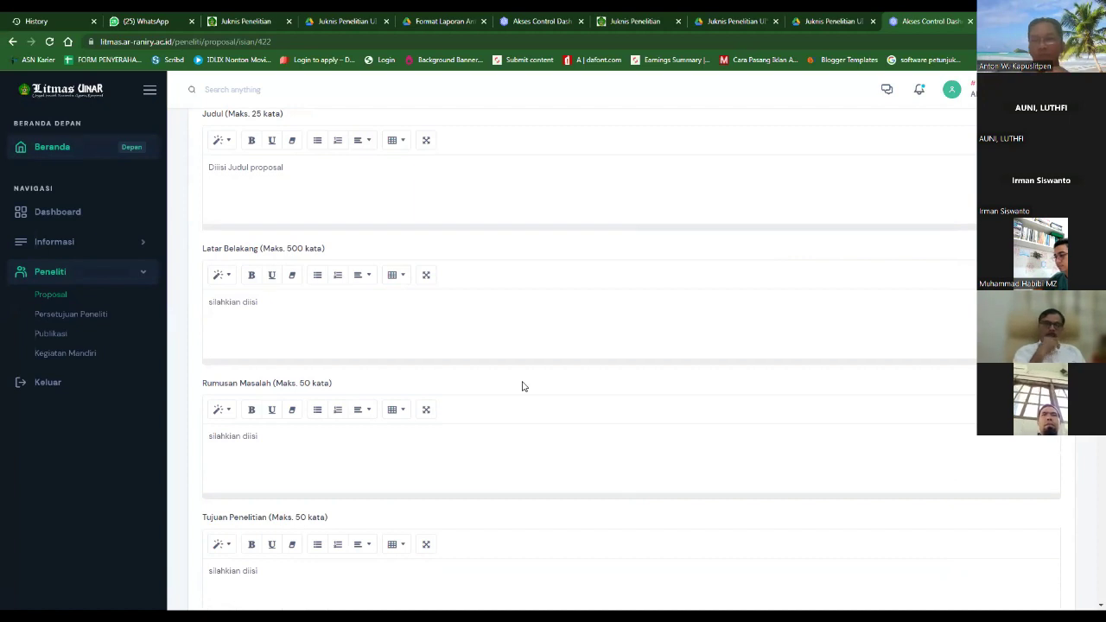
scroll(543, 395, "down", 2)
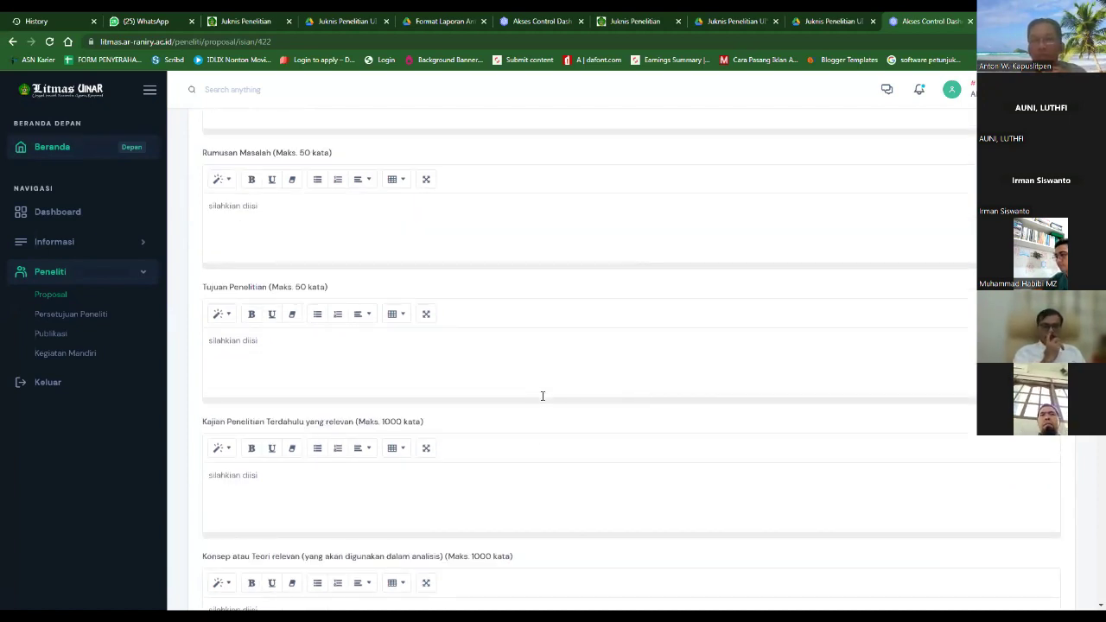
scroll(542, 396, "up", 1)
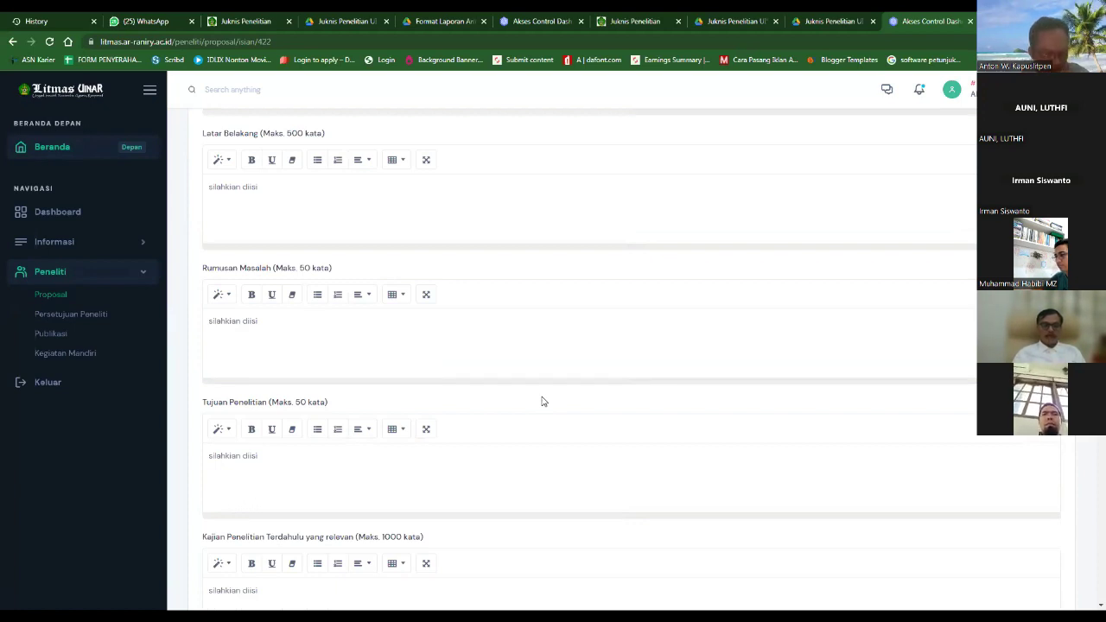
scroll(543, 400, "down", 1)
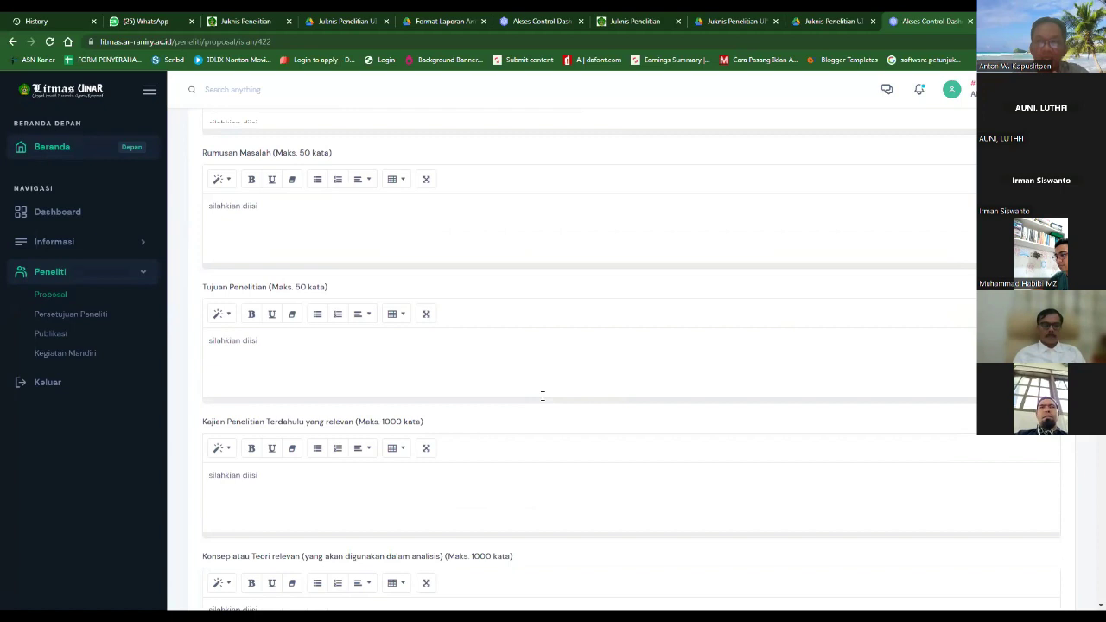
scroll(542, 395, "down", 2)
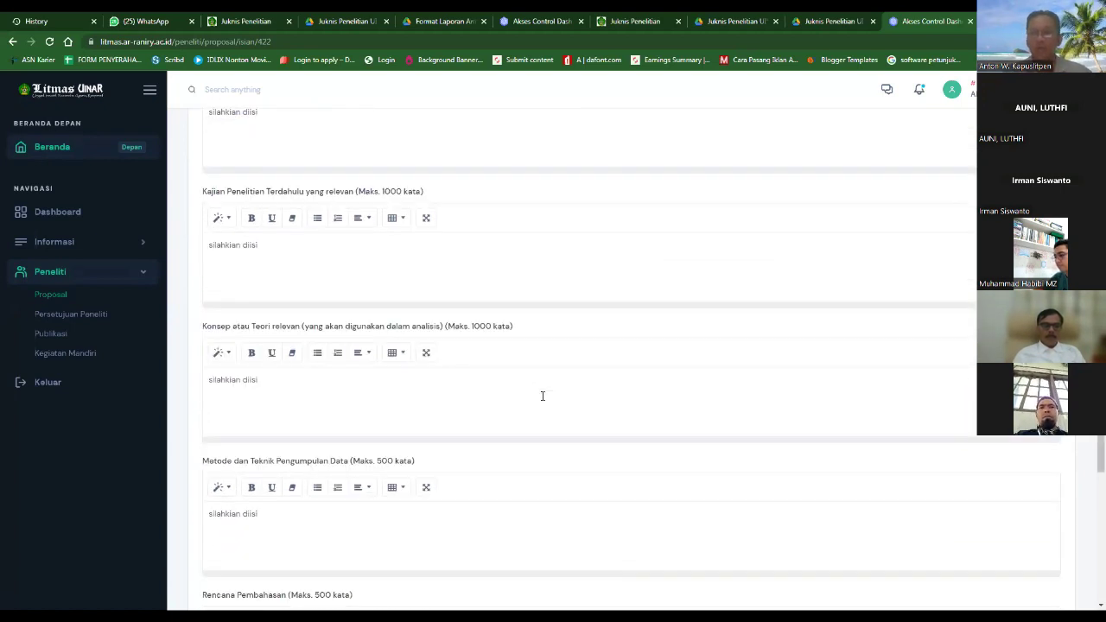
scroll(543, 395, "down", 3)
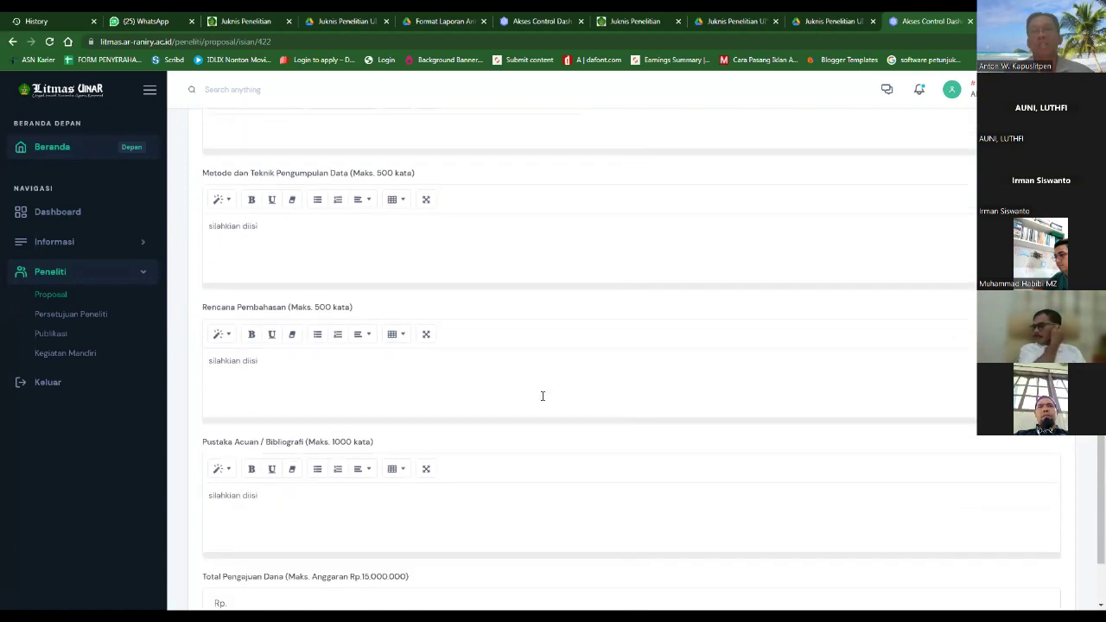
scroll(543, 396, "down", 1)
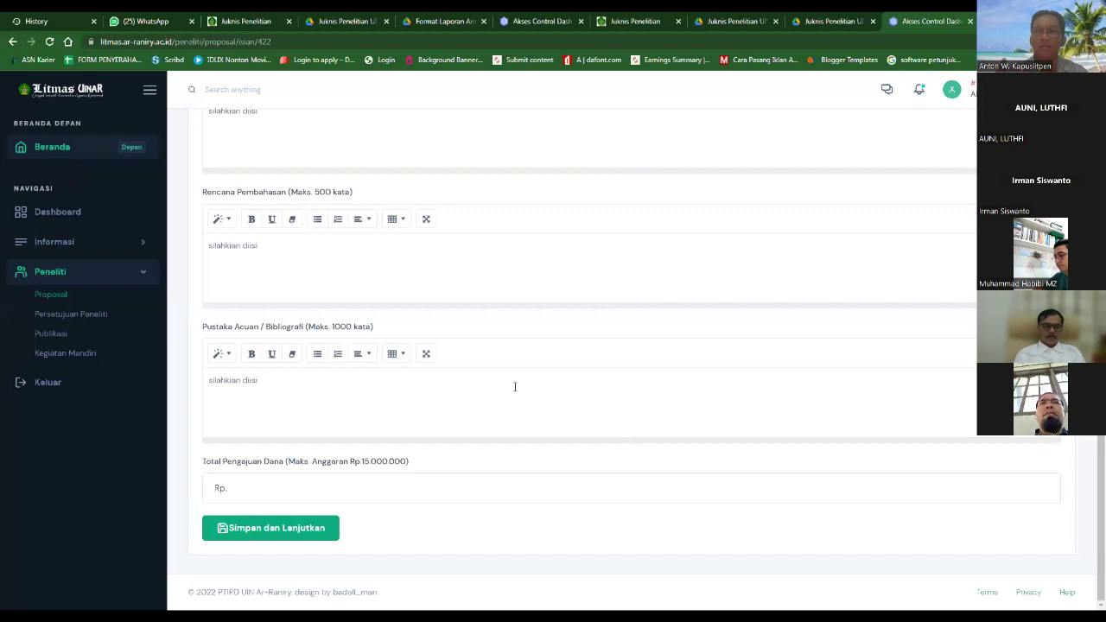
scroll(514, 386, "up", 1)
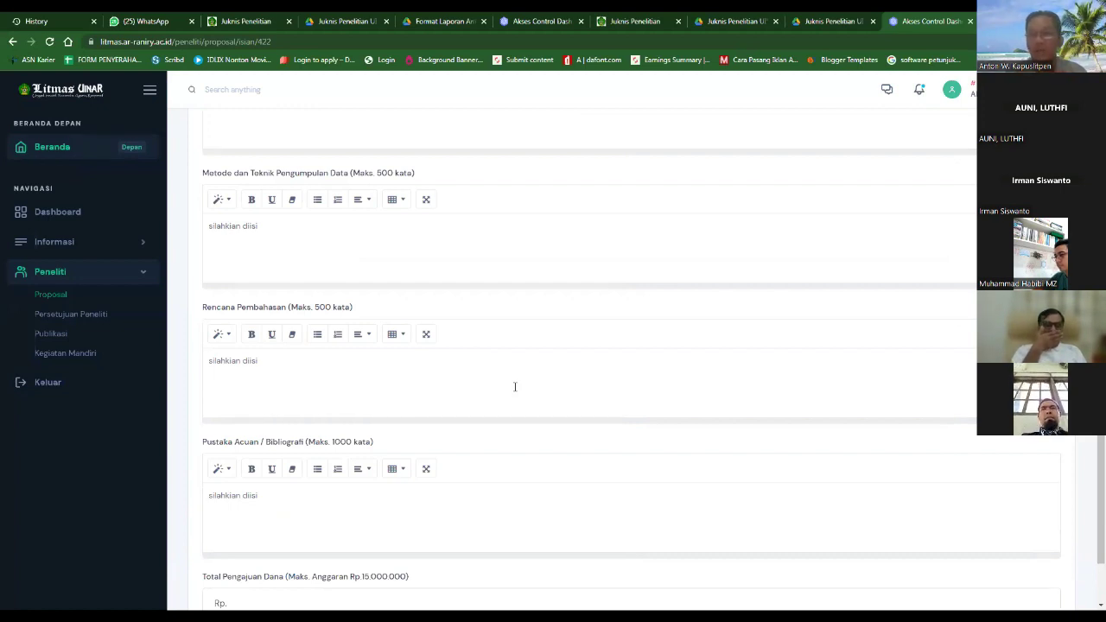
scroll(514, 386, "up", 4)
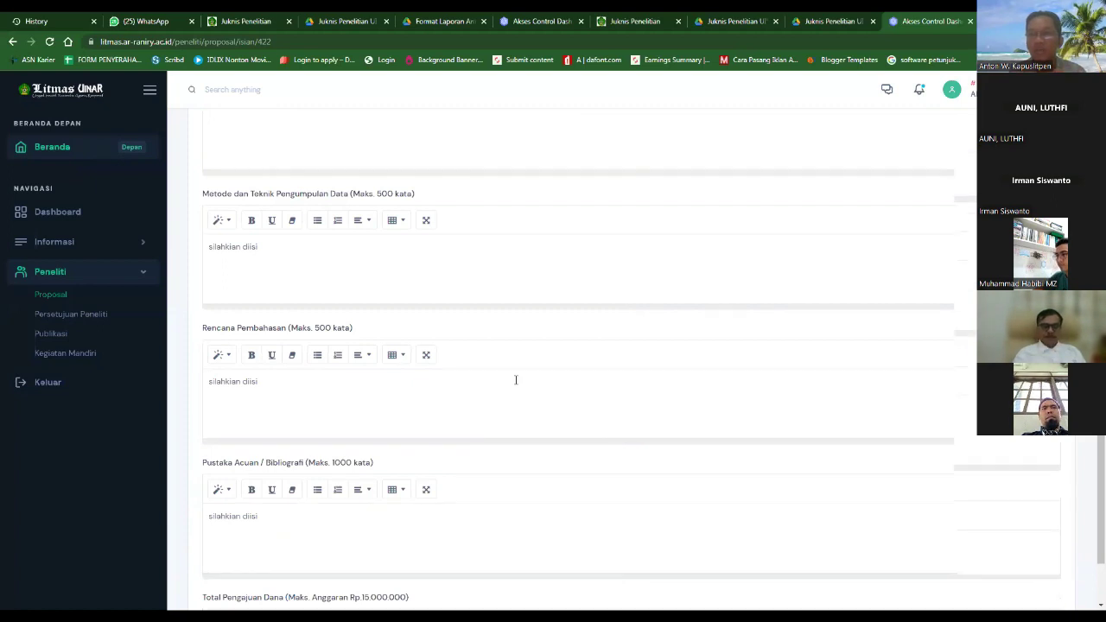
scroll(514, 386, "up", 7)
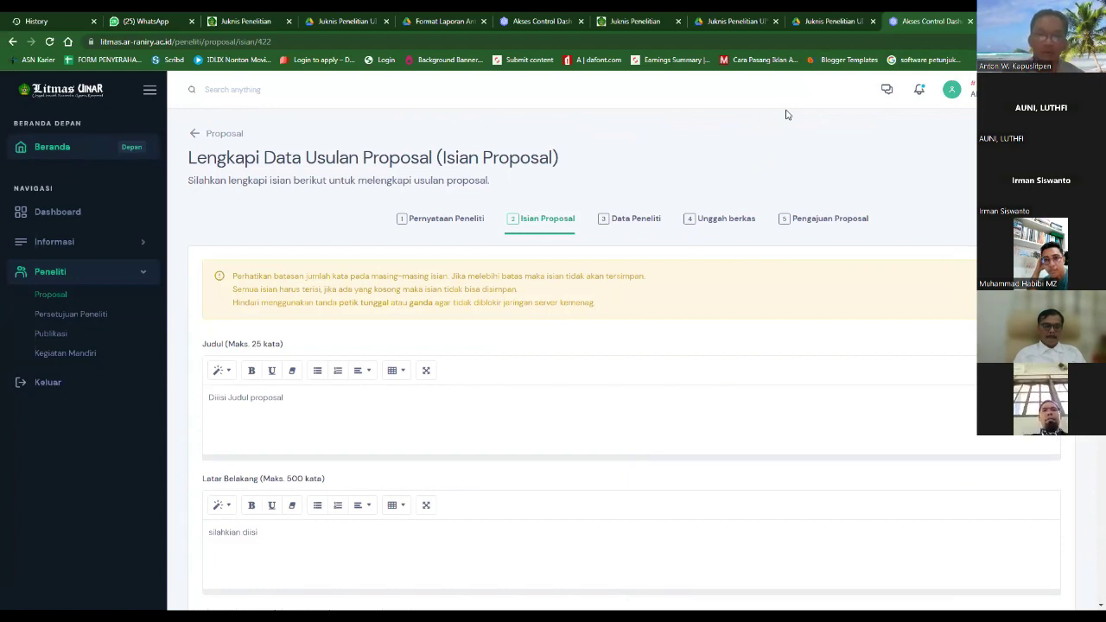
Switch to the Juknis Penelitian UIN Ar-Raniry TA 2022 PDF in Google Drive and examine the Lampiran 1 proposal cover format at a larger size
left_click(822, 19)
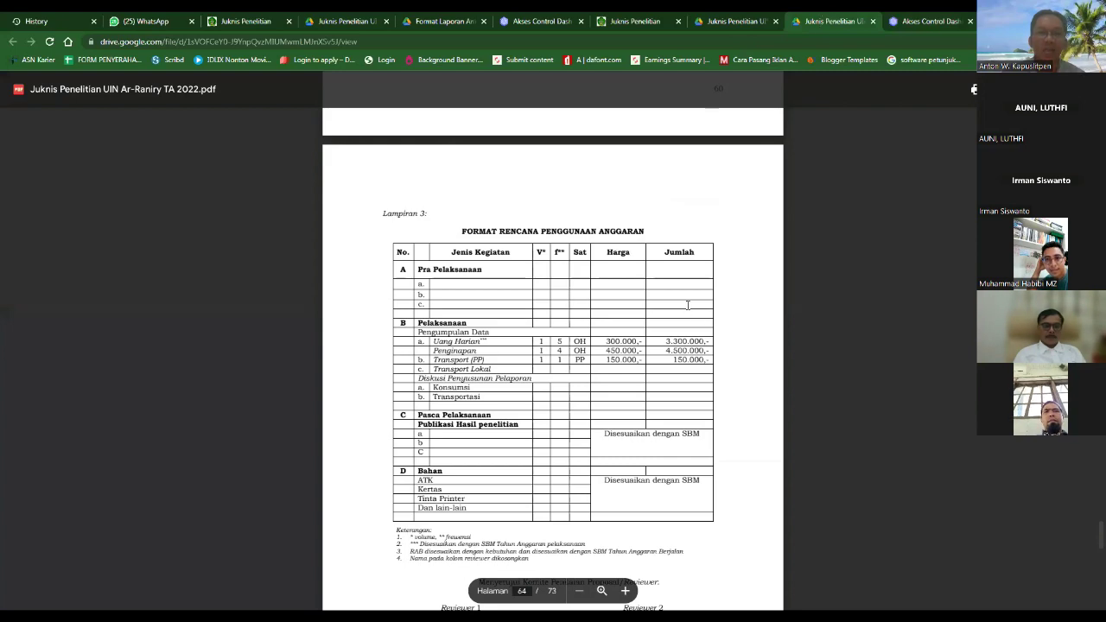
scroll(688, 305, "up", 15)
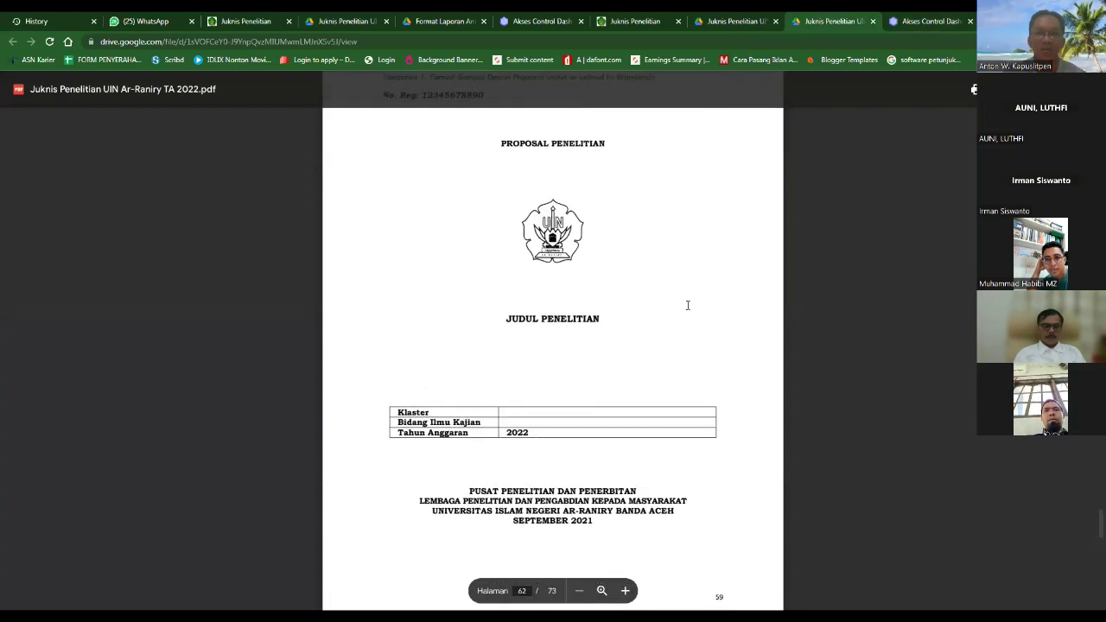
scroll(687, 305, "up", 1)
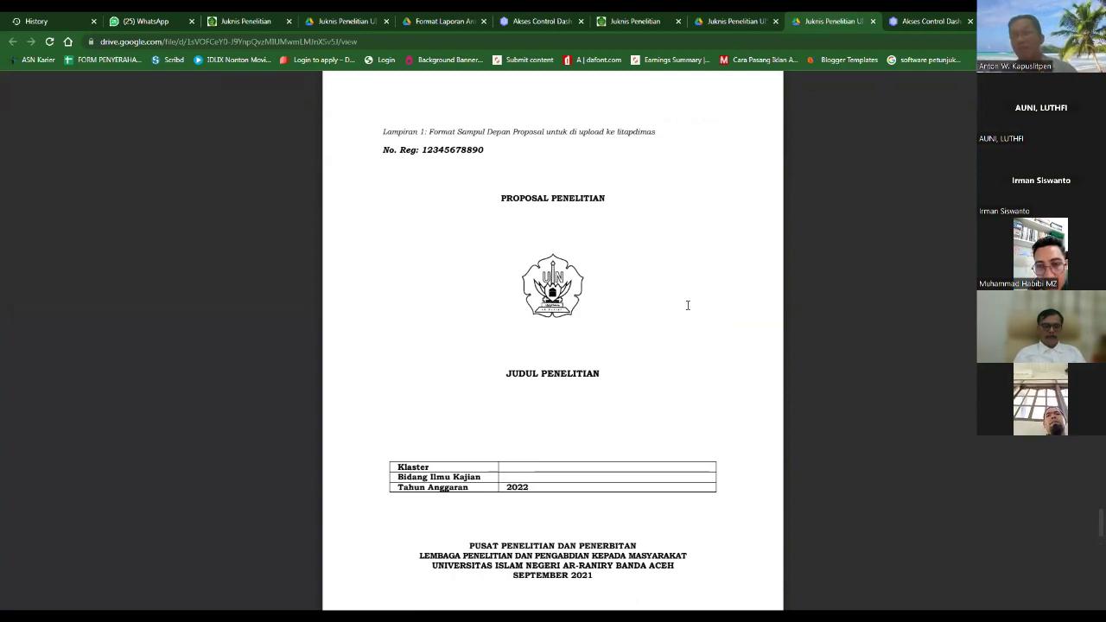
scroll(688, 308, "up", 2)
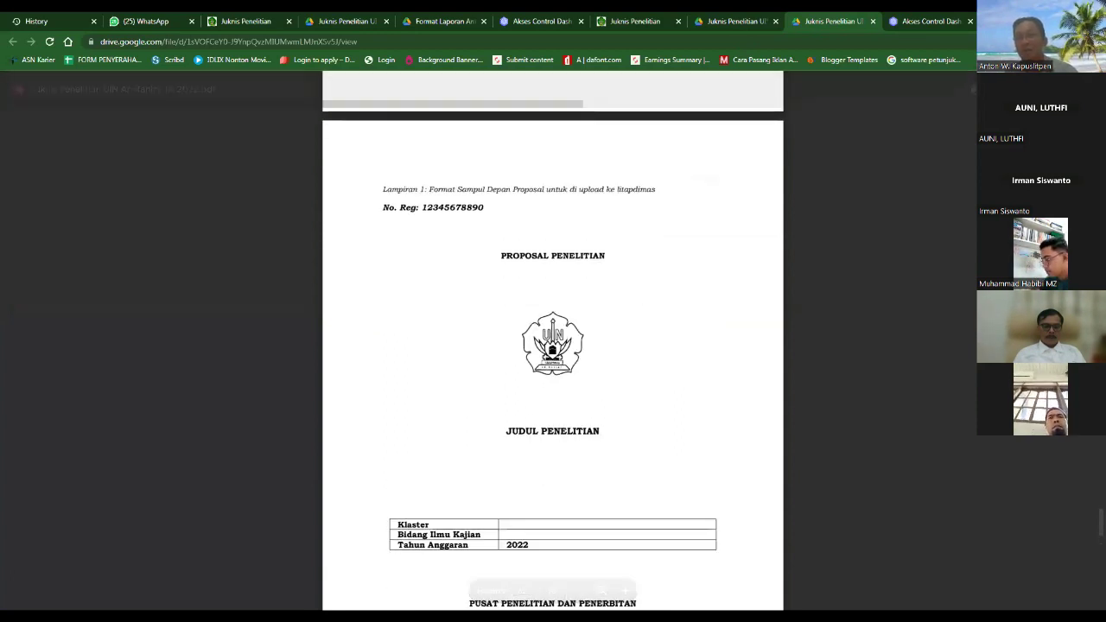
left_click(626, 595)
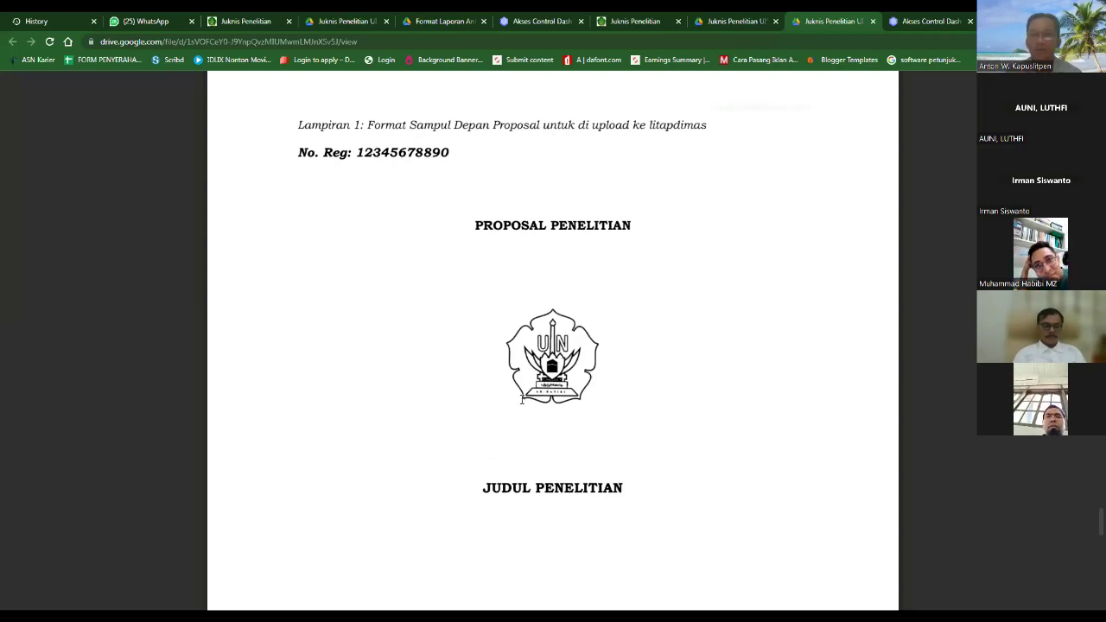
Examine the Lampiran 3 budget plan format in the research guidelines, including its activity sections and explanatory notes
scroll(522, 398, "down", 15)
scroll(522, 399, "down", 7)
scroll(521, 398, "down", 4)
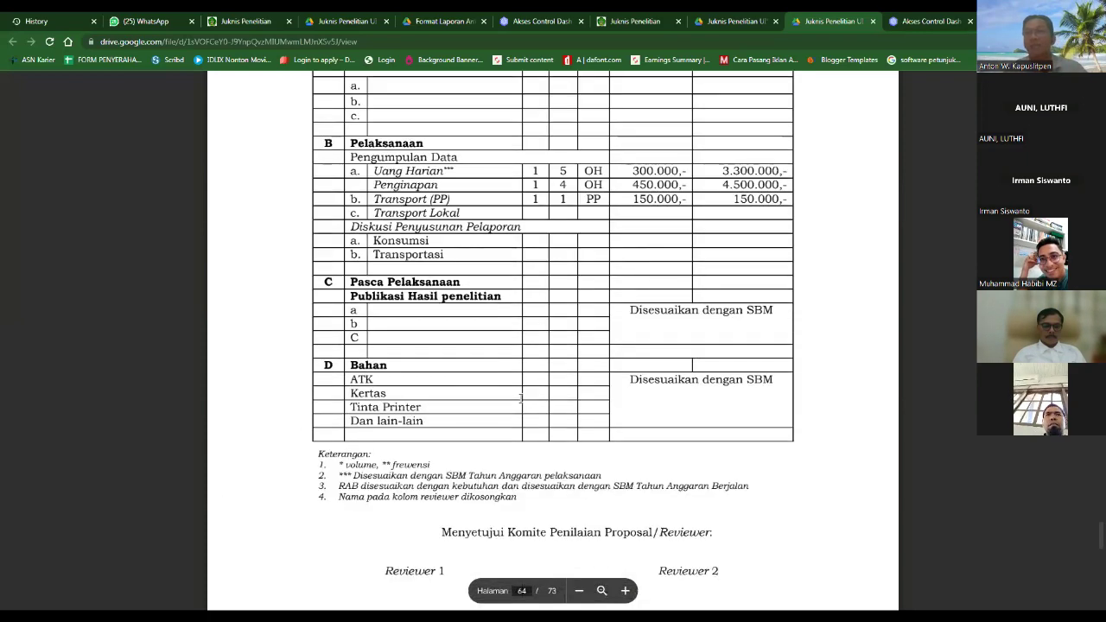
scroll(521, 398, "up", 1)
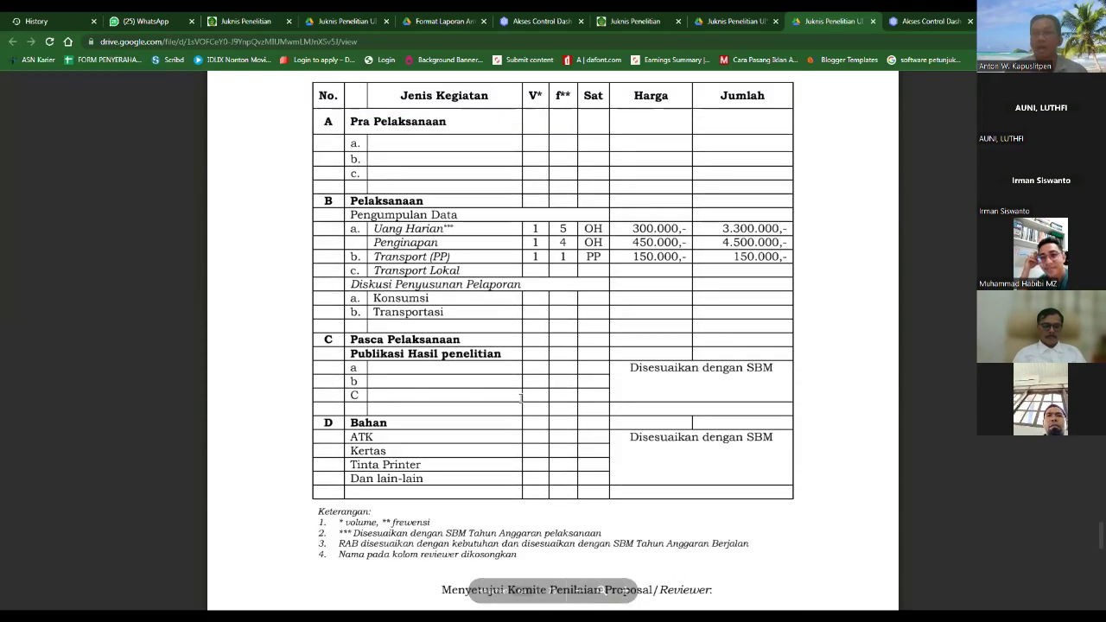
scroll(522, 398, "up", 1)
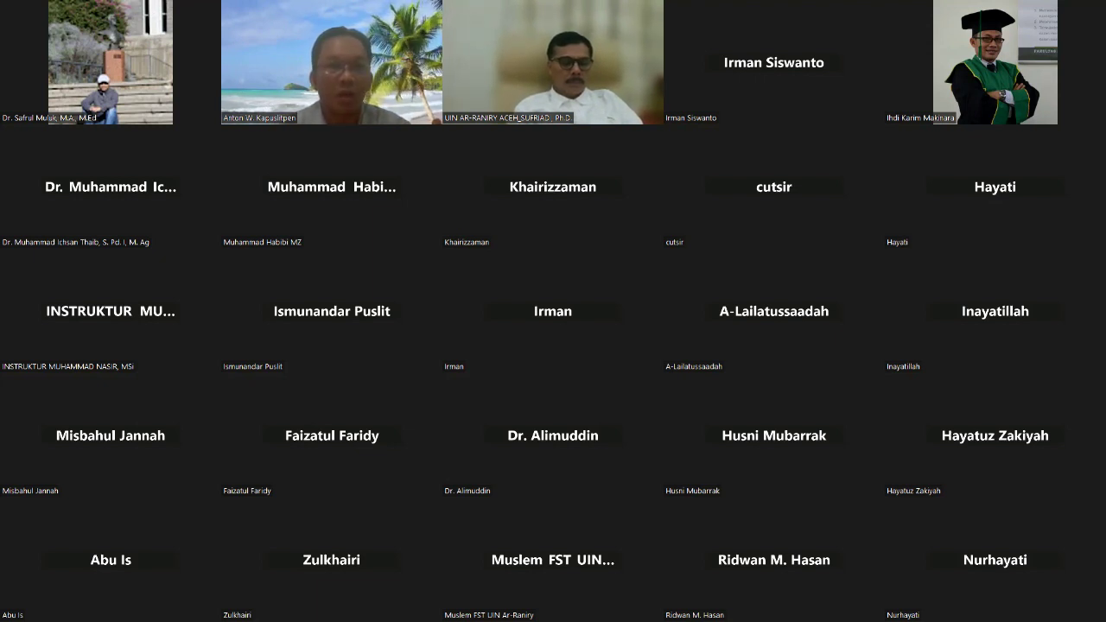
key("alt+F1")
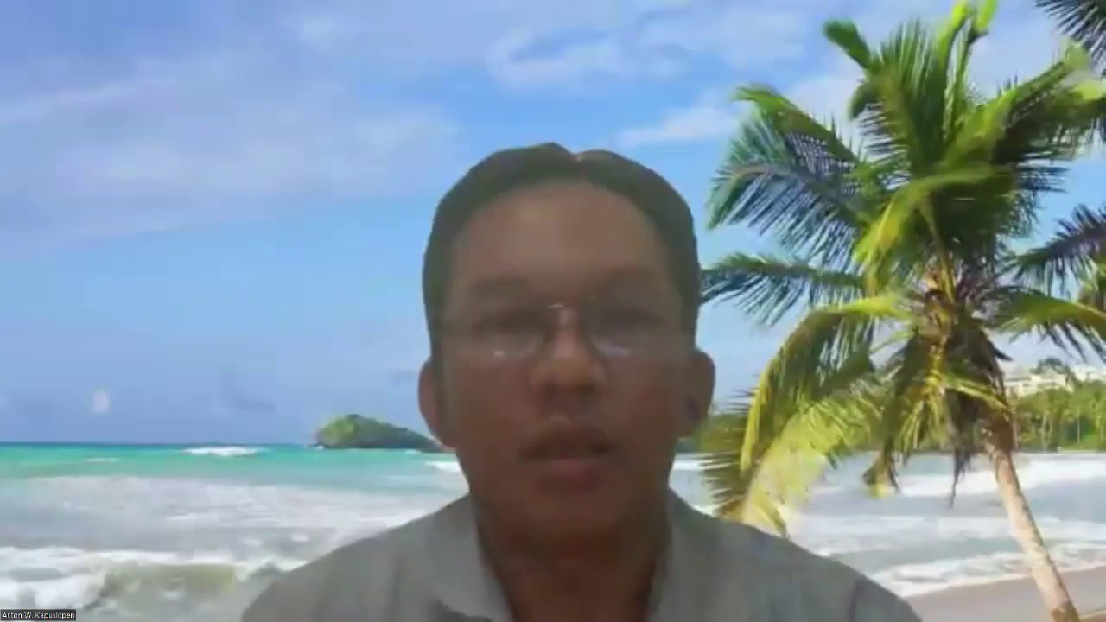